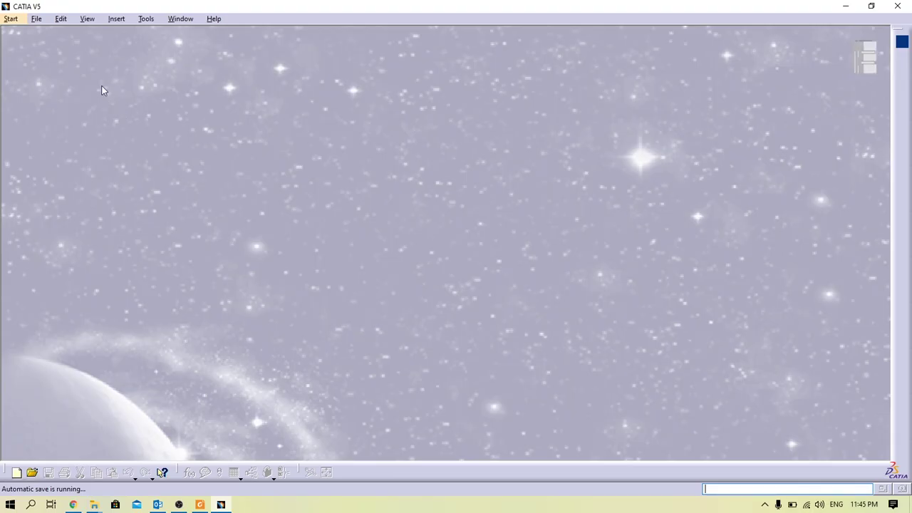
Step: Reopen tuto_rondelle.CATPart, view it from above, and review H = Rint/5, Rint 12.5mm, Rext = Rint*2
{"action": "left_click", "coordinate": [36, 19]}
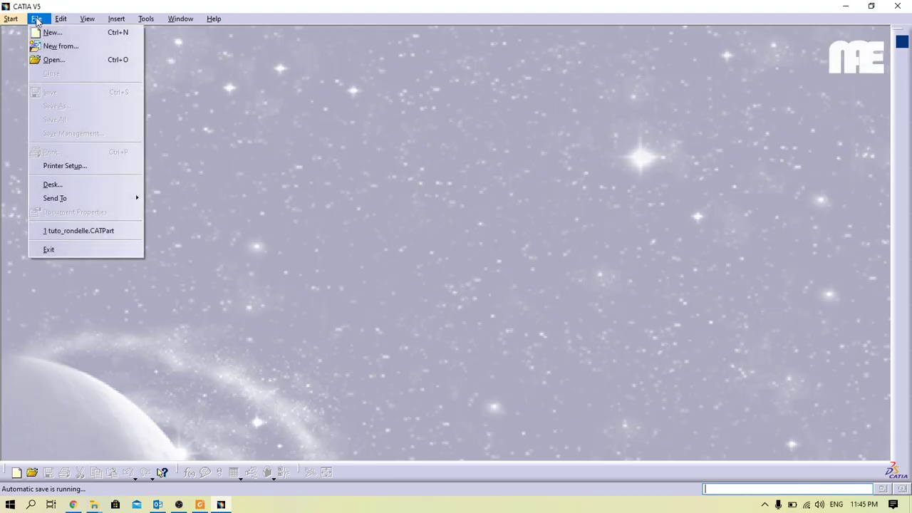
{"action": "left_click", "coordinate": [80, 230]}
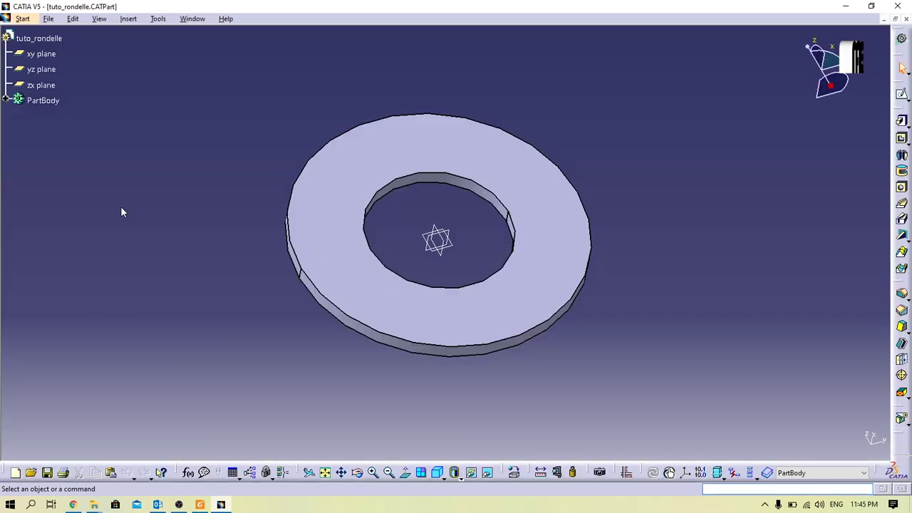
{"action": "mouse_move", "coordinate": [437, 214]}
{"action": "middle_mouse_down"}
{"action": "mouse_move", "coordinate": [423, 281]}
{"action": "mouse_move", "coordinate": [417, 150]}
{"action": "middle_mouse_up"}
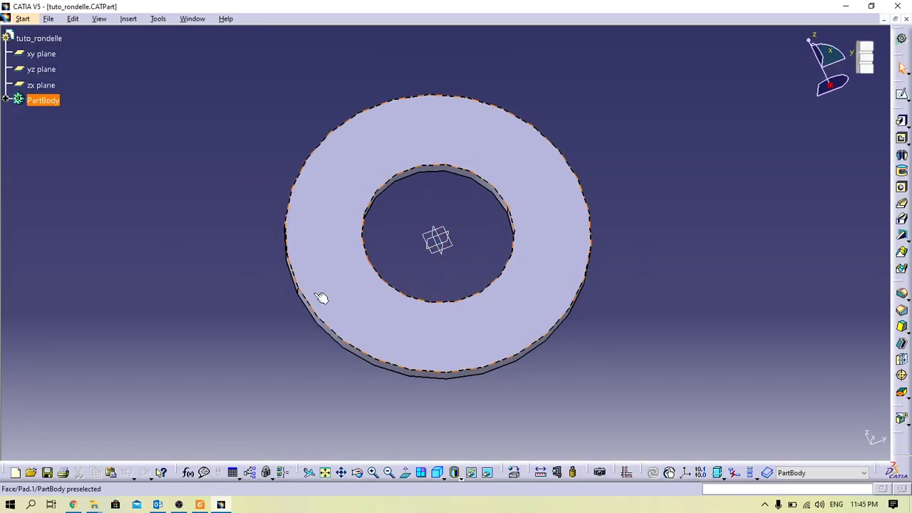
{"action": "left_click", "coordinate": [191, 472]}
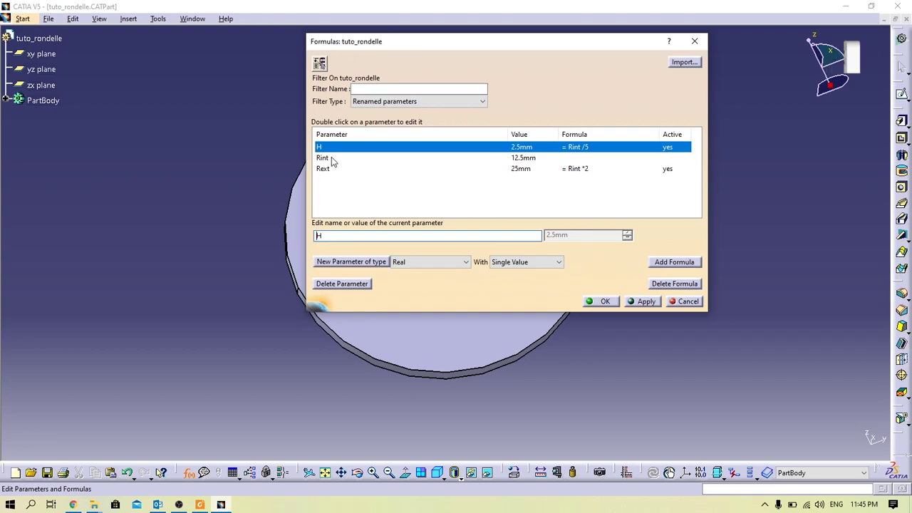
{"action": "left_click", "coordinate": [697, 44]}
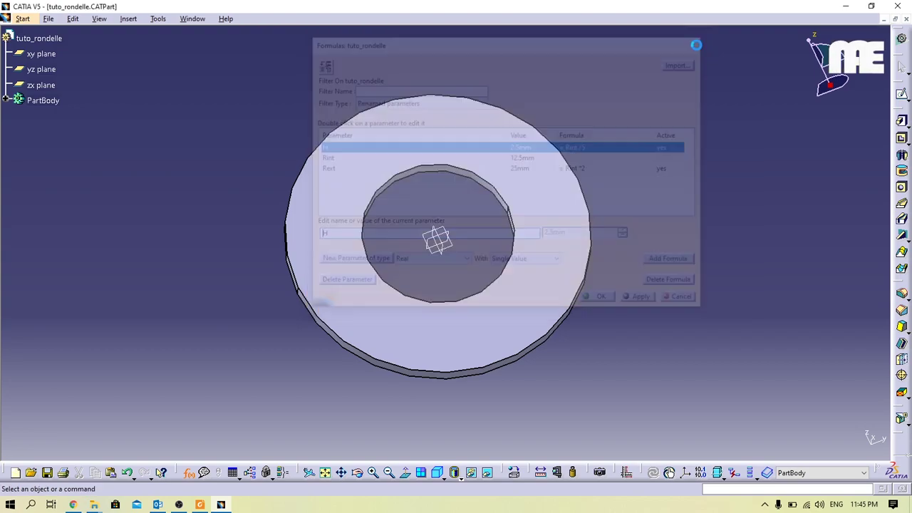
Step: Launch Excel from the Office folder, start blank workbook Book1, and widen column A
{"action": "left_click", "coordinate": [10, 506]}
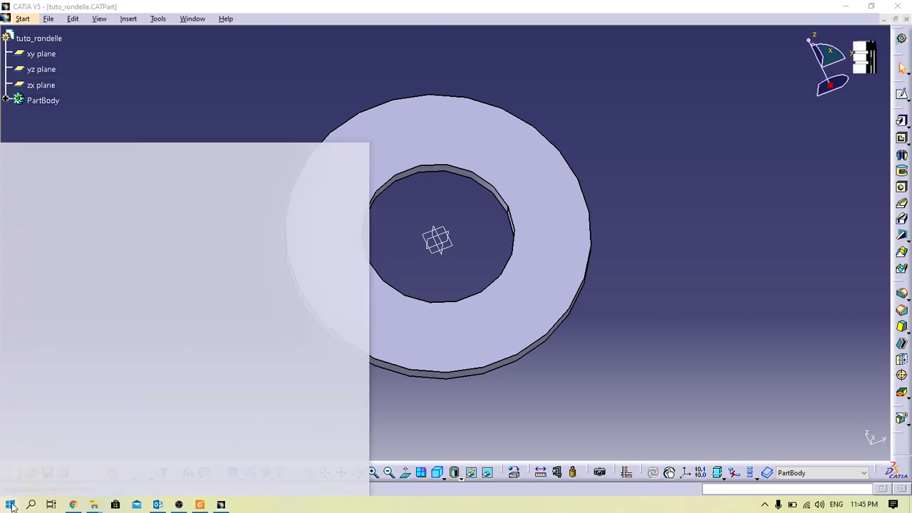
{"action": "left_click", "coordinate": [273, 182]}
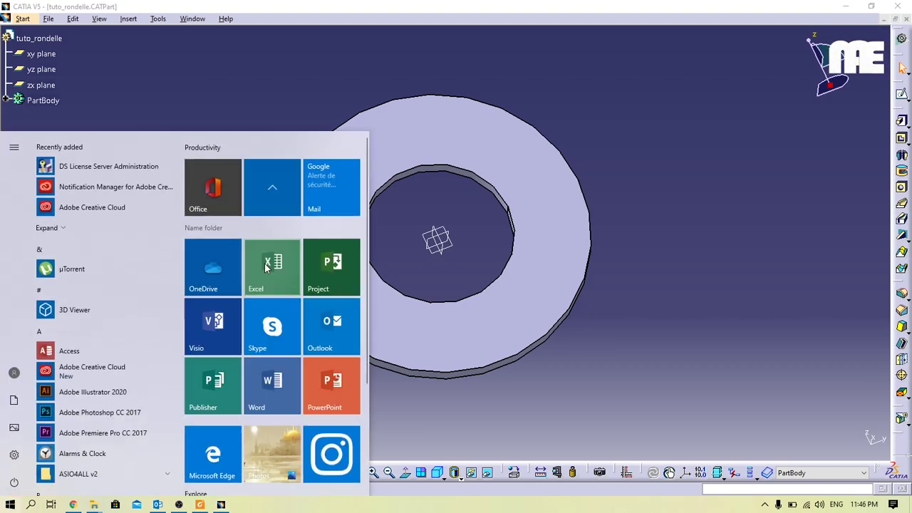
{"action": "left_click", "coordinate": [264, 269]}
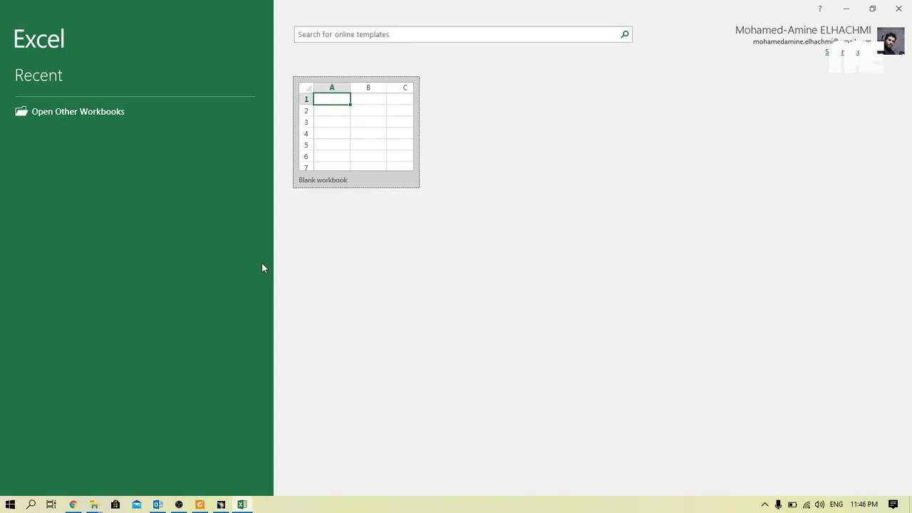
{"action": "left_click", "coordinate": [325, 163]}
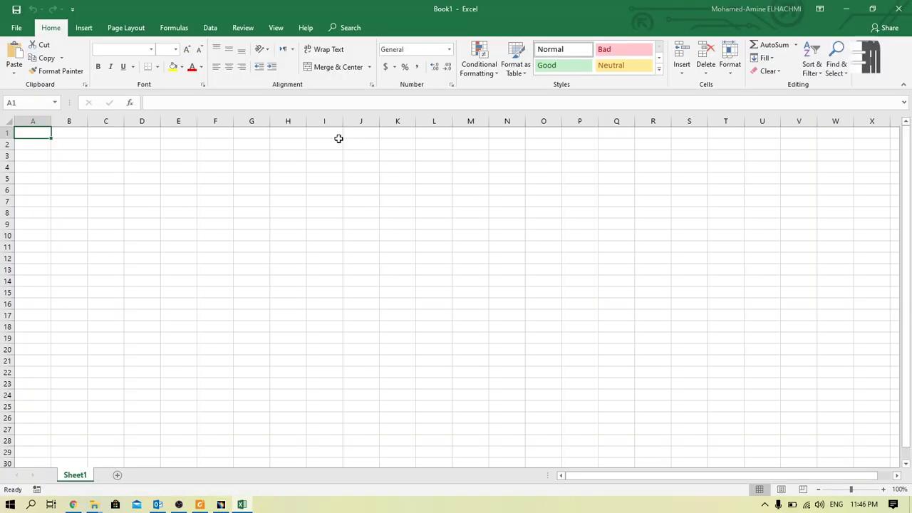
{"action": "left_click_drag", "start_coordinate": [51, 121], "coordinate": [165, 126]}
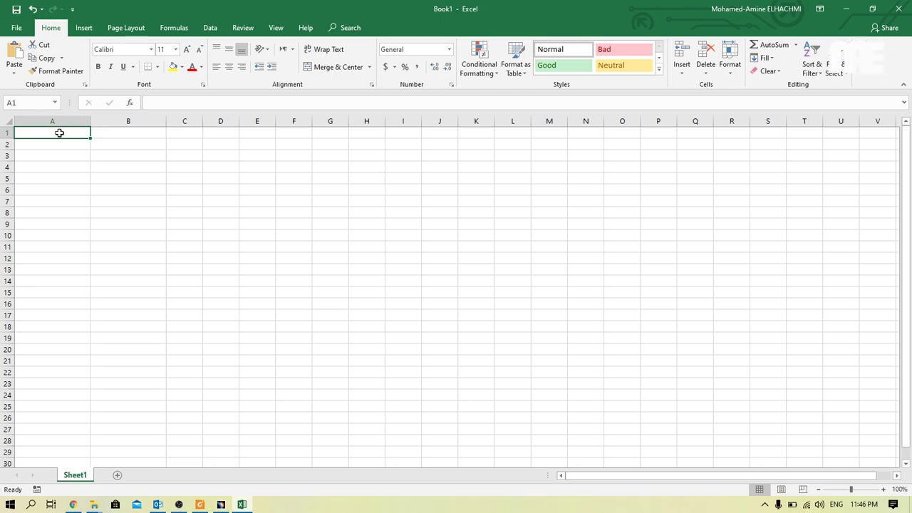
Step: Enter headers 'PartNumer' in A1 and 'Rayon Interieur(mm)' in B1, widening column B to fit
{"action": "type", "text": "Part"}
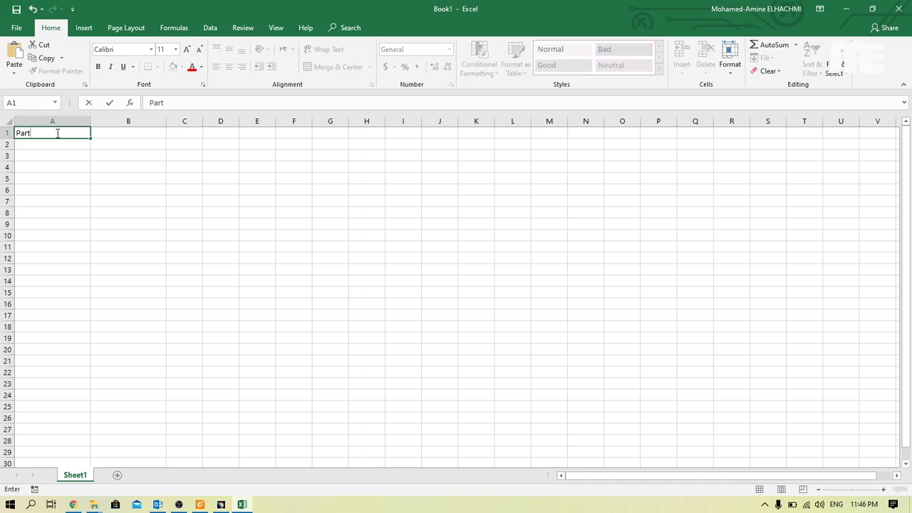
{"action": "type", "text": "Numer"}
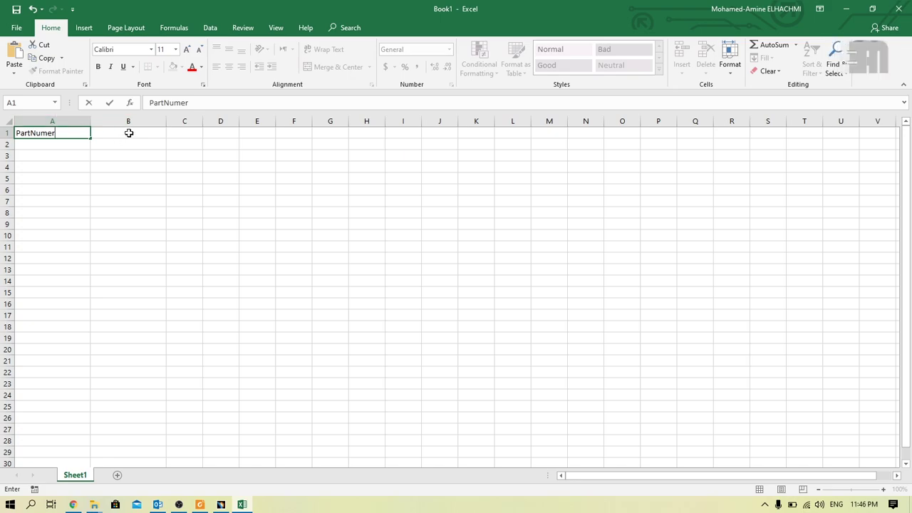
{"action": "left_click", "coordinate": [119, 134]}
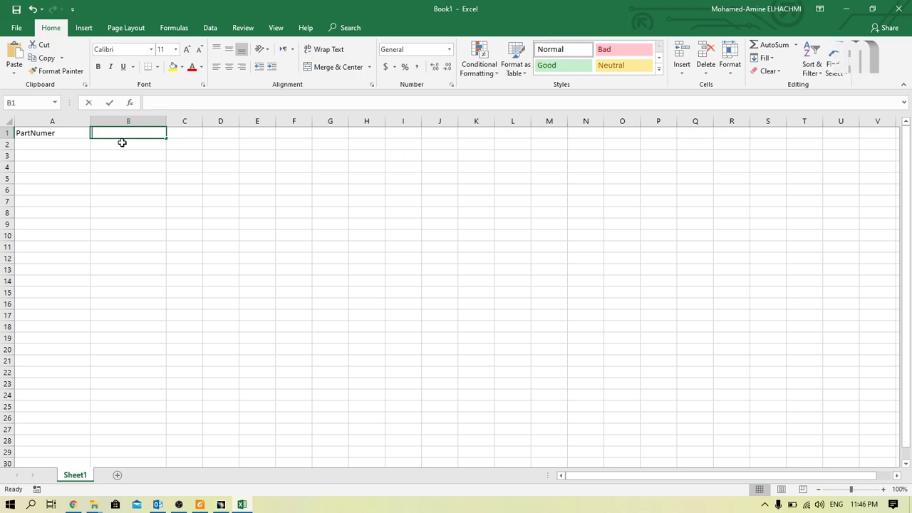
{"action": "type", "text": "Rayon"}
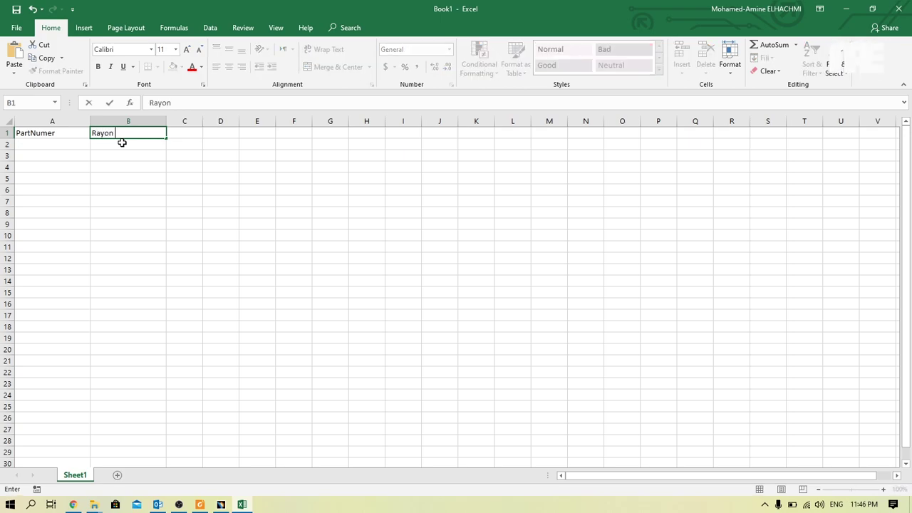
{"action": "key", "text": "BackSpace"}
{"action": "key", "text": "BackSpace"}
{"action": "key", "text": "BackSpace"}
{"action": "type", "text": "te"}
{"action": "key", "text": "Left"}
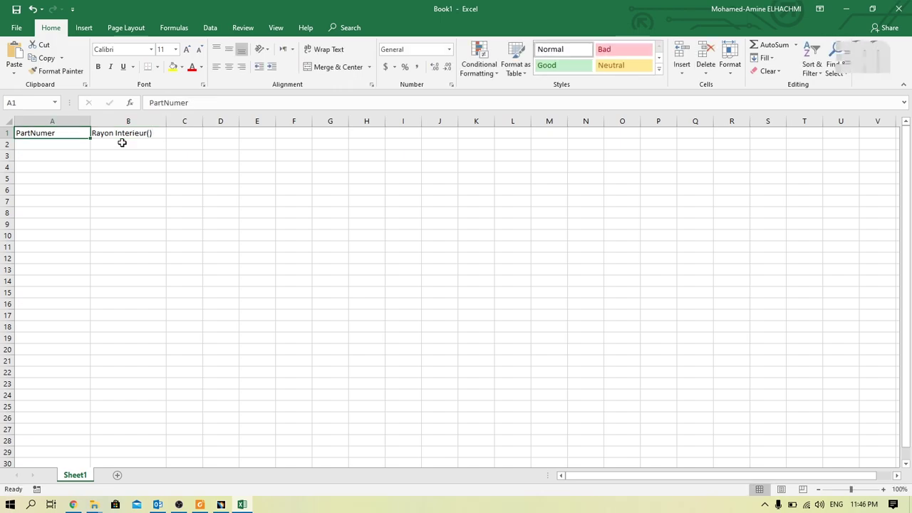
{"action": "double_click", "coordinate": [139, 133]}
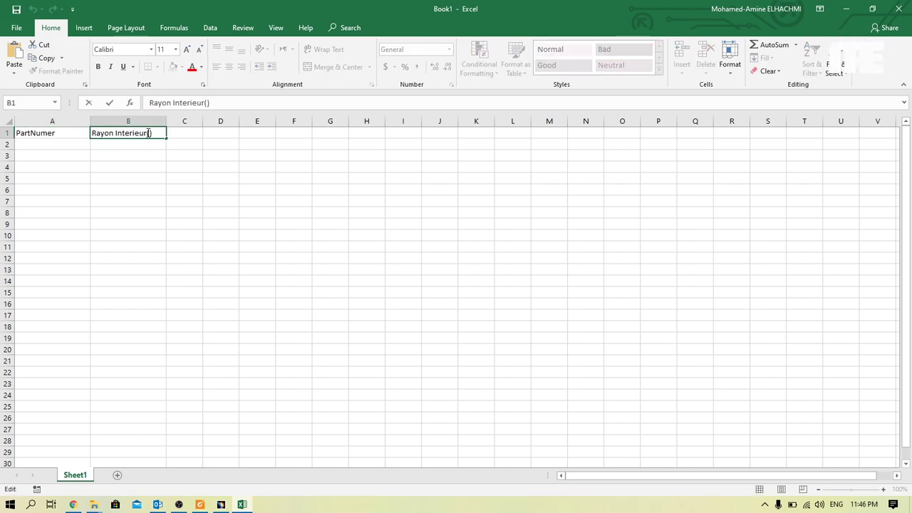
{"action": "type", "text": "mm"}
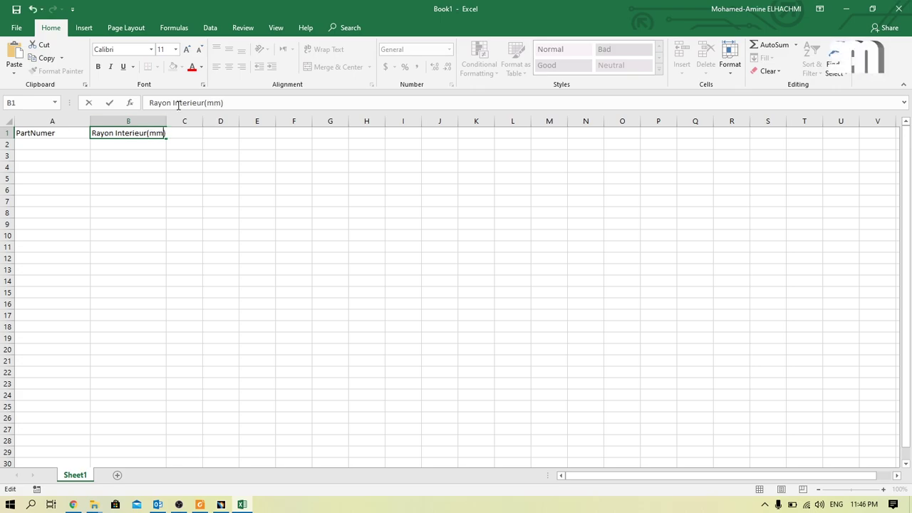
{"action": "left_click", "coordinate": [178, 188]}
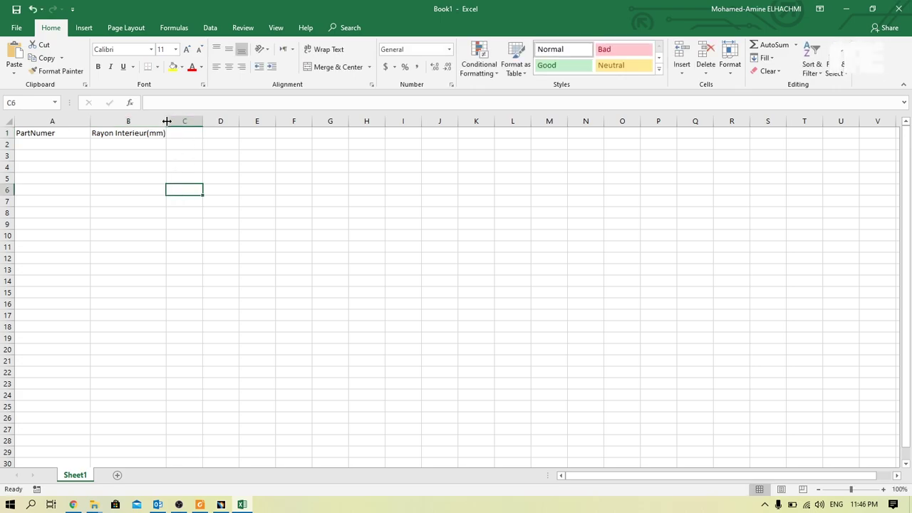
{"action": "left_click_drag", "start_coordinate": [166, 121], "coordinate": [171, 122]}
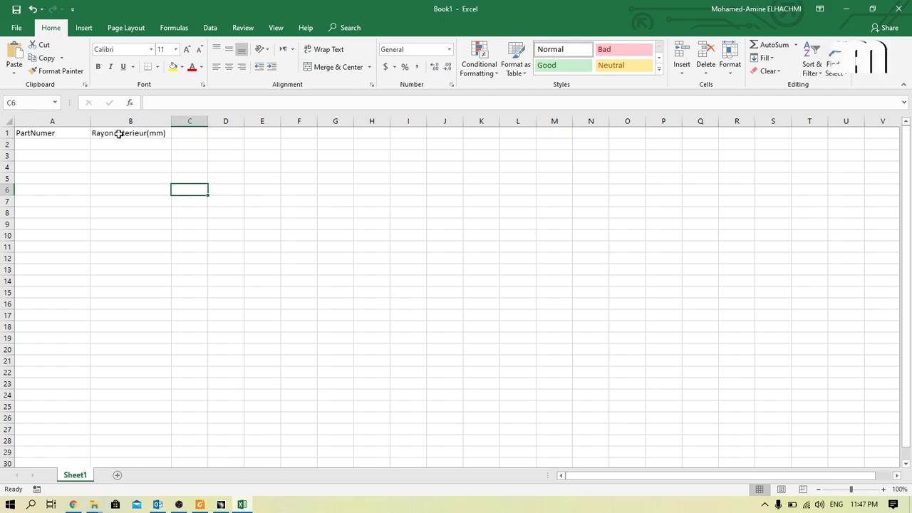
{"action": "left_click", "coordinate": [119, 145]}
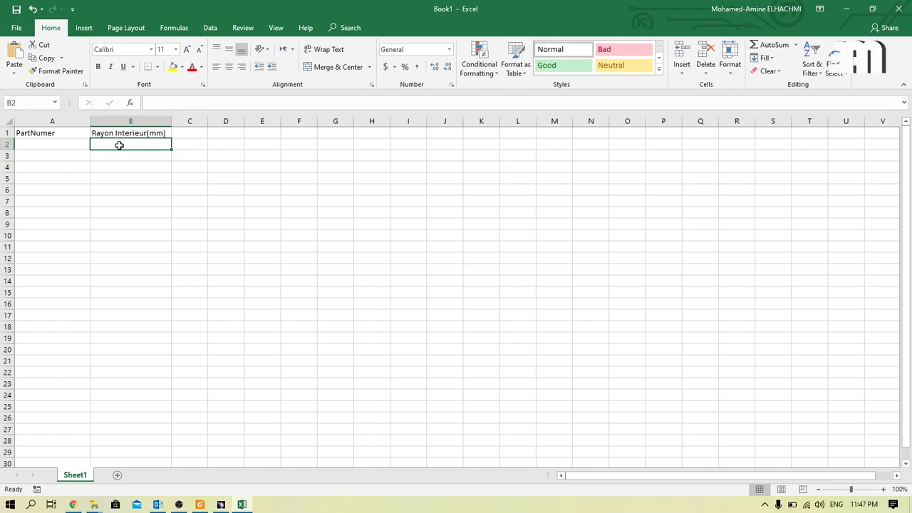
Step: Fill column B rows 2–35 with radii 5 to 170 in steps of 5
{"action": "type", "text": "5"}
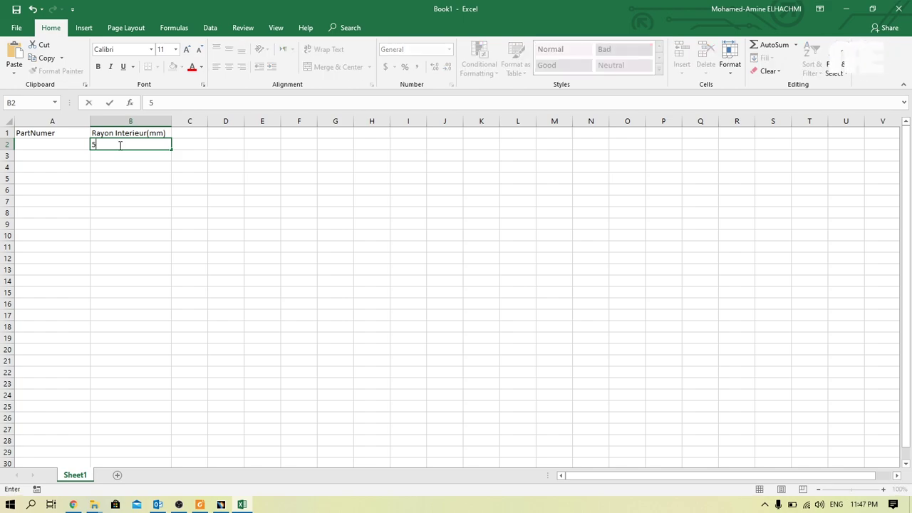
{"action": "left_click", "coordinate": [118, 156]}
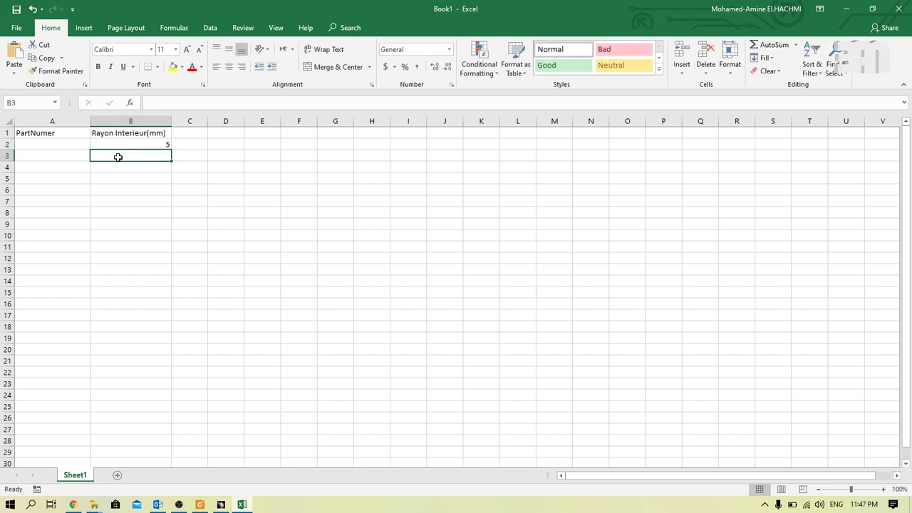
{"action": "type", "text": "10"}
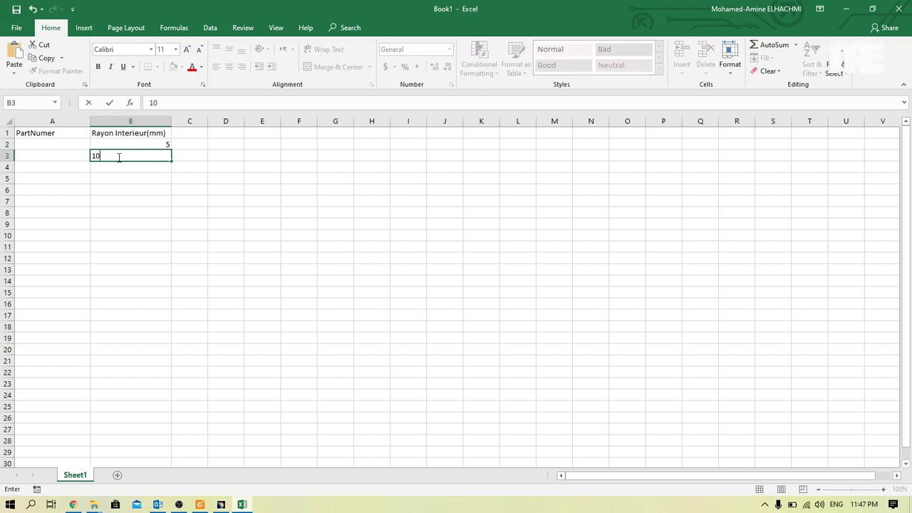
{"action": "key", "text": "Return"}
{"action": "mouse_move", "coordinate": [151, 146]}
{"action": "left_mouse_down"}
{"action": "mouse_move", "coordinate": [169, 158]}
{"action": "mouse_move", "coordinate": [156, 430]}
{"action": "left_mouse_up"}
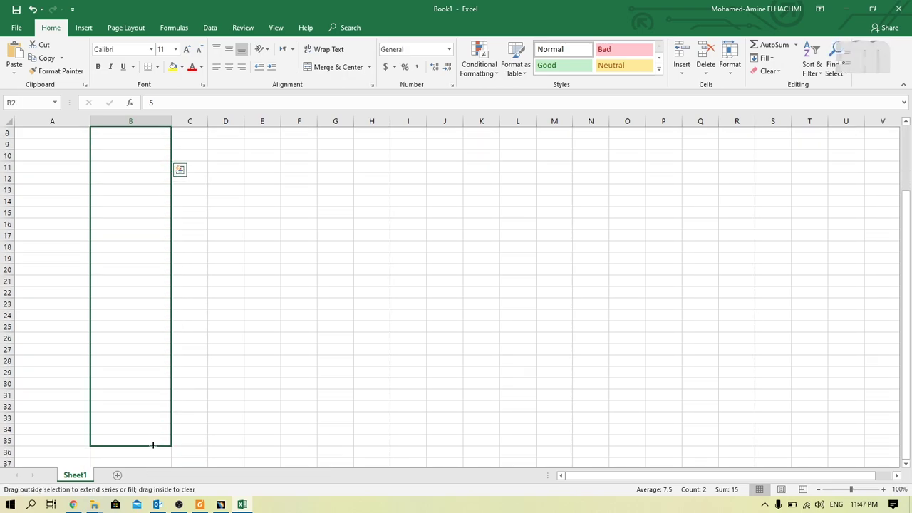
{"action": "left_click_drag", "start_coordinate": [156, 430], "coordinate": [154, 442]}
{"action": "scroll", "coordinate": [192, 383], "scroll_direction": "up", "scroll_amount": 3}
{"action": "scroll", "coordinate": [195, 173], "scroll_direction": "down", "scroll_amount": 6}
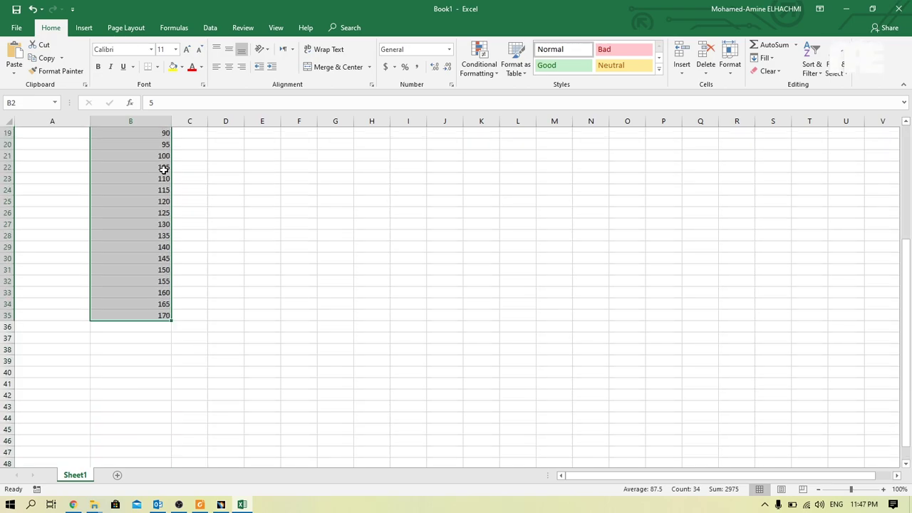
{"action": "scroll", "coordinate": [151, 277], "scroll_direction": "up", "scroll_amount": 6}
{"action": "left_click", "coordinate": [190, 202]}
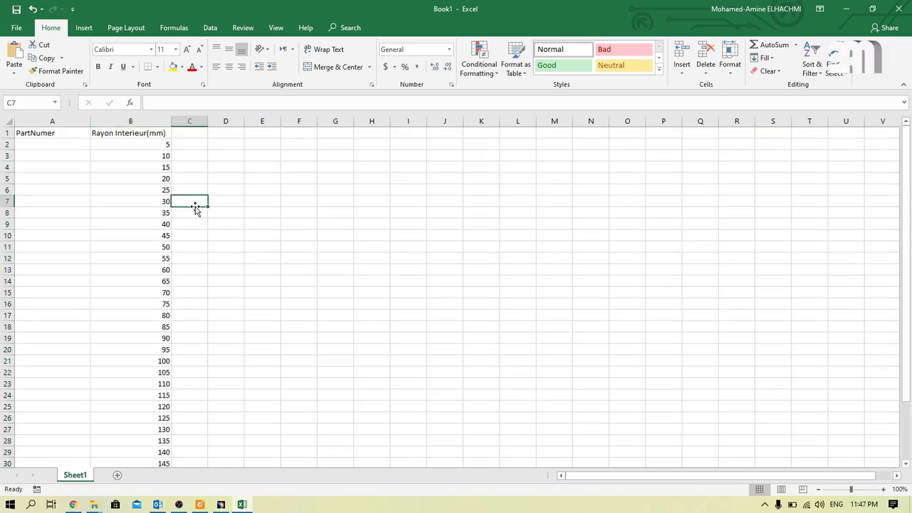
{"action": "scroll", "coordinate": [160, 209], "scroll_direction": "down", "scroll_amount": 4}
{"action": "scroll", "coordinate": [159, 206], "scroll_direction": "up", "scroll_amount": 4}
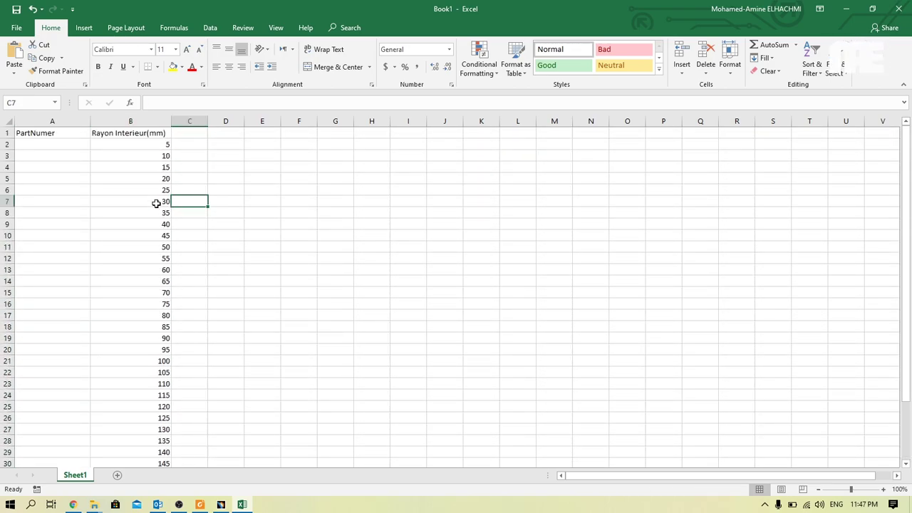
{"action": "left_click", "coordinate": [74, 144]}
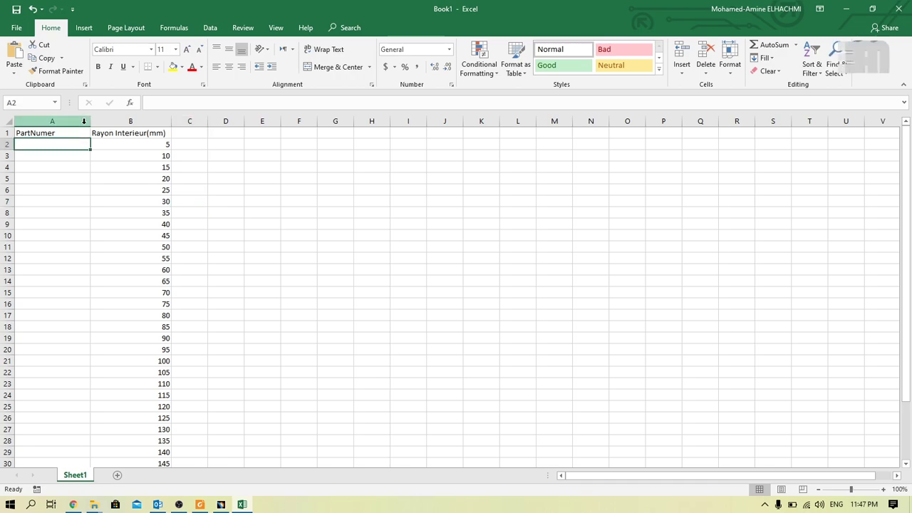
Step: Widen column A and enter =CONCATENATE("Rondelle - ",B2) in cell A2
{"action": "left_click_drag", "start_coordinate": [90, 122], "coordinate": [144, 124]}
{"action": "left_click", "coordinate": [177, 127]}
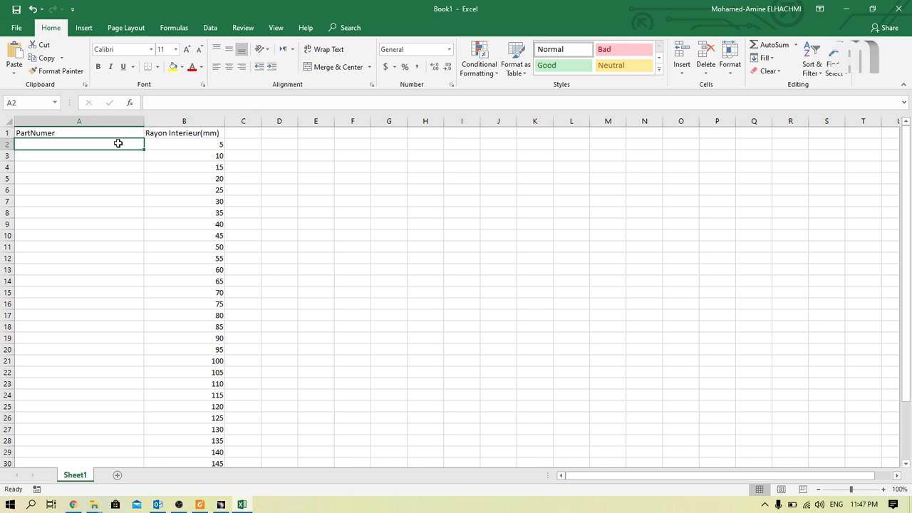
{"action": "type", "text": "=c"}
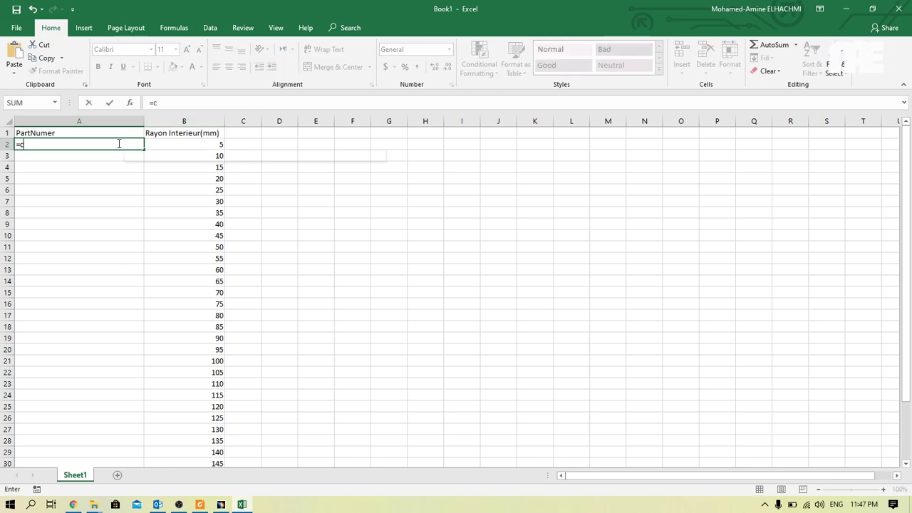
{"action": "type", "text": "onta"}
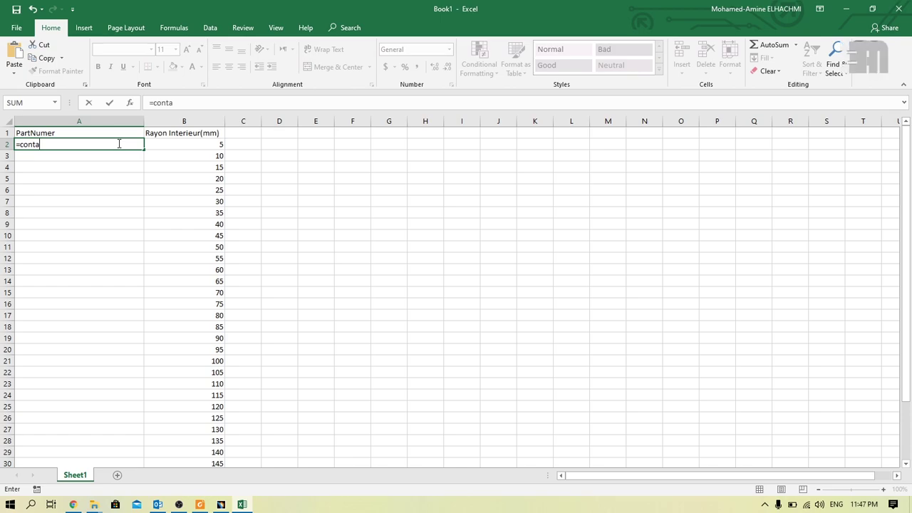
{"action": "key", "text": "BackSpace"}
{"action": "key", "text": "BackSpace"}
{"action": "type", "text": "c"}
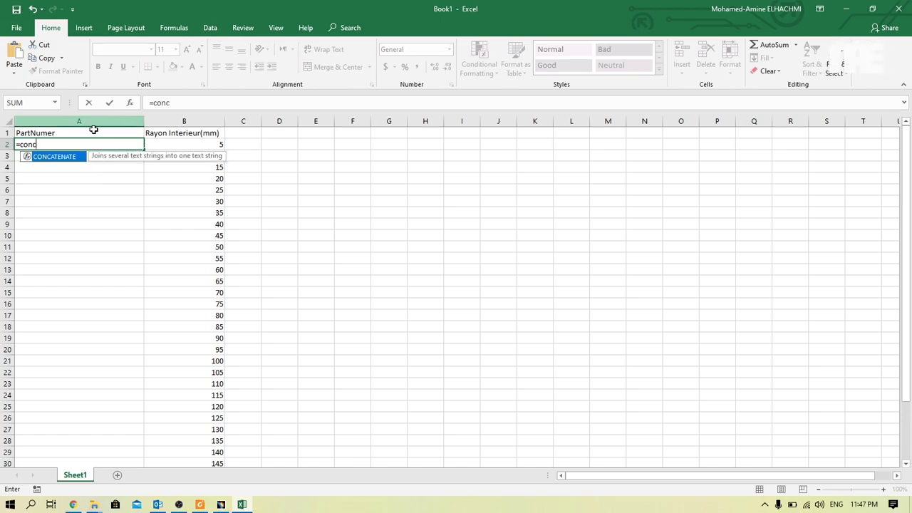
{"action": "double_click", "coordinate": [76, 156]}
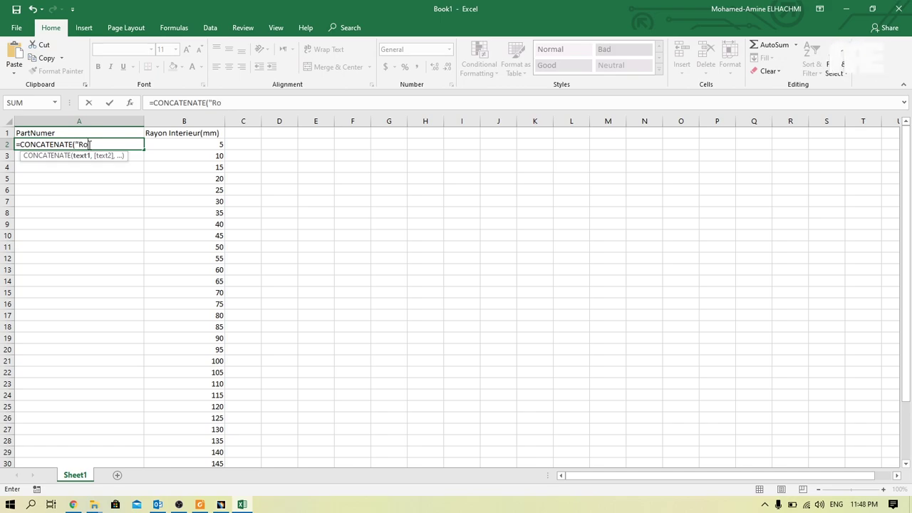
{"action": "type", "text": "ndelle"}
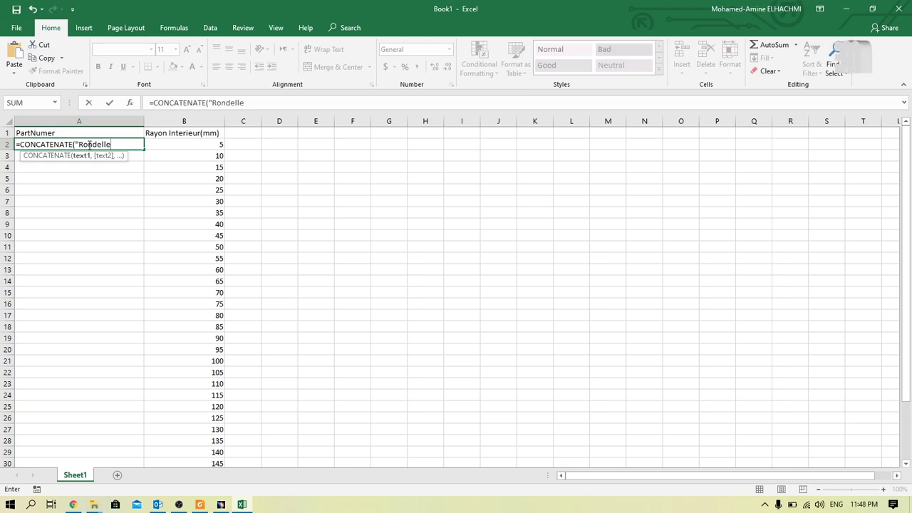
{"action": "type", "text": " - "}
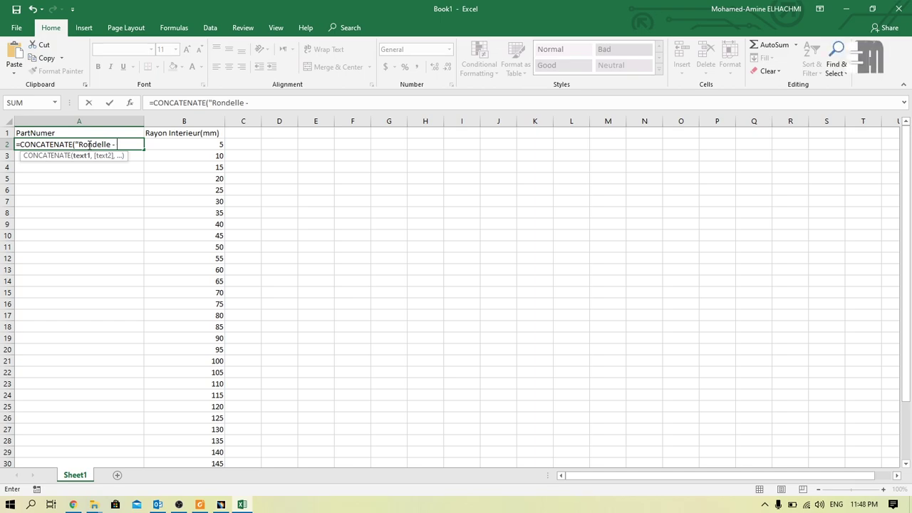
{"action": "type", "text": "\""}
{"action": "type", "text": ","}
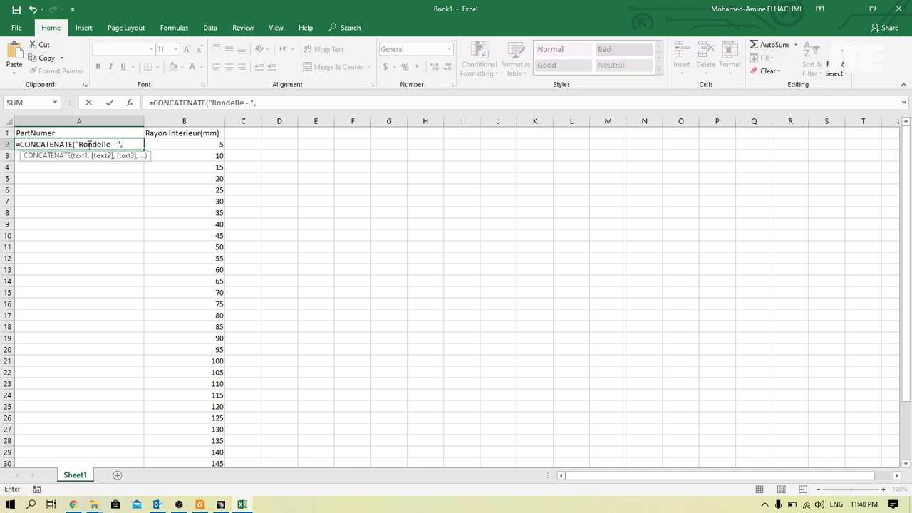
{"action": "left_click", "coordinate": [189, 146]}
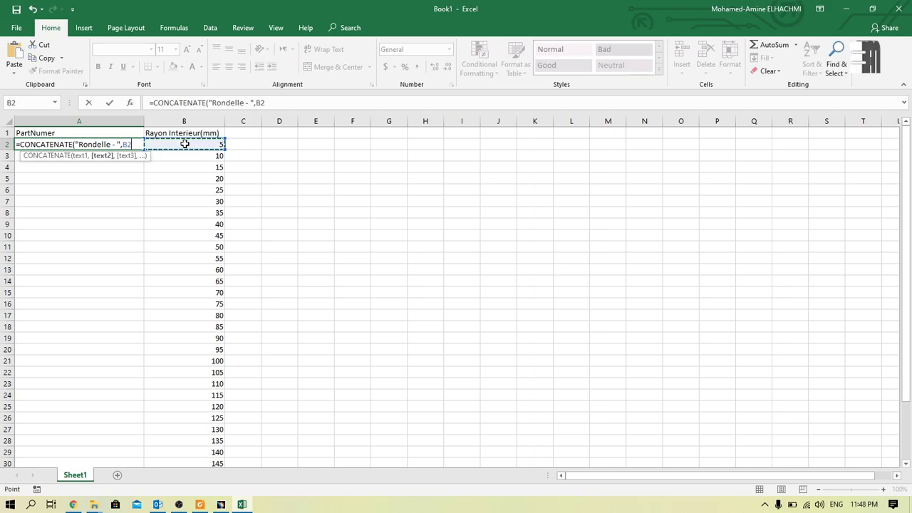
{"action": "type", "text": ")"}
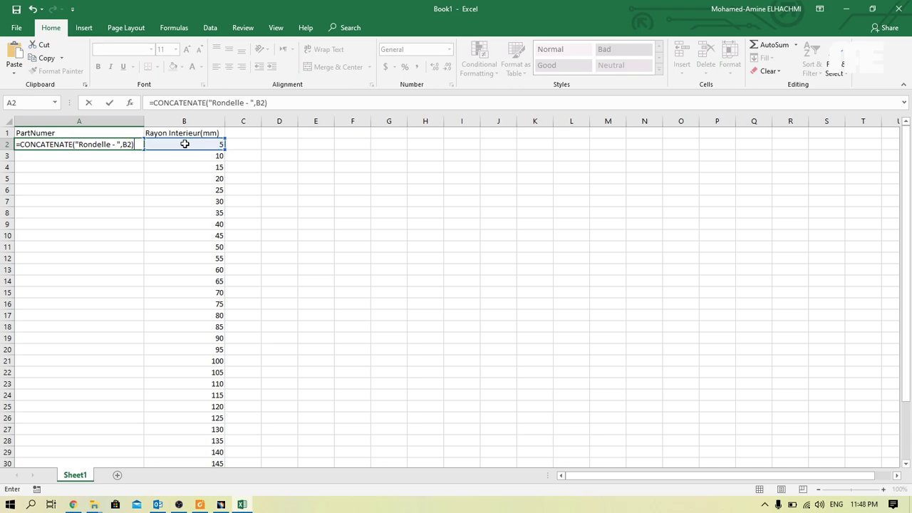
{"action": "key", "text": "Return"}
Step: Copy the A2 formula down to row 35, giving Rondelle - 5 through Rondelle - 170
{"action": "left_click", "coordinate": [70, 145]}
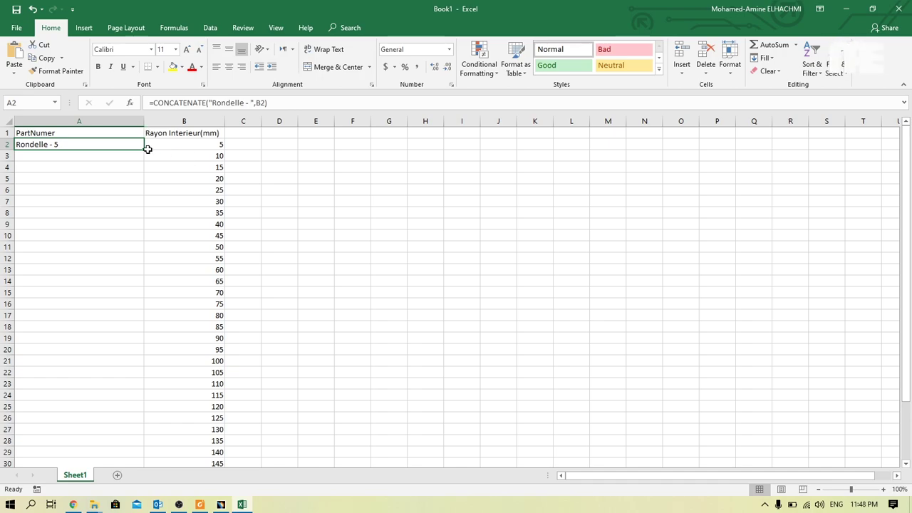
{"action": "left_click_drag", "start_coordinate": [145, 149], "coordinate": [120, 431]}
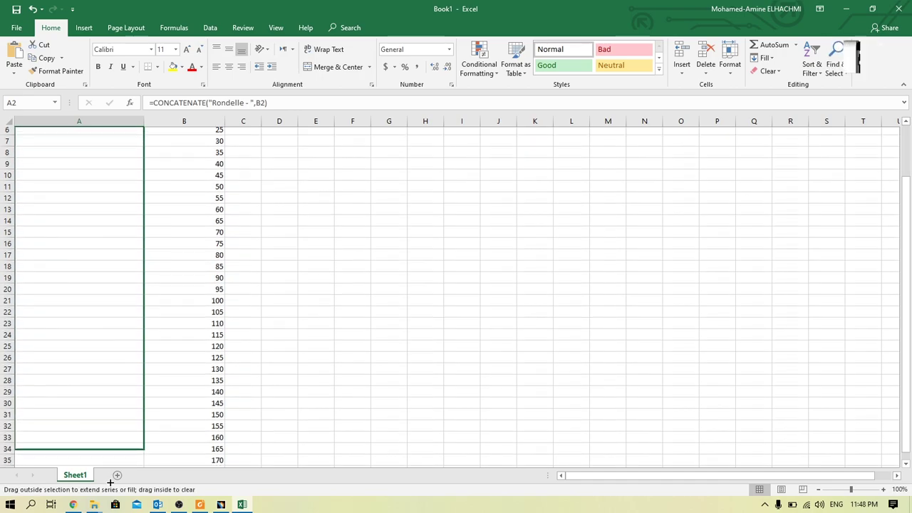
{"action": "left_click_drag", "start_coordinate": [120, 431], "coordinate": [116, 441]}
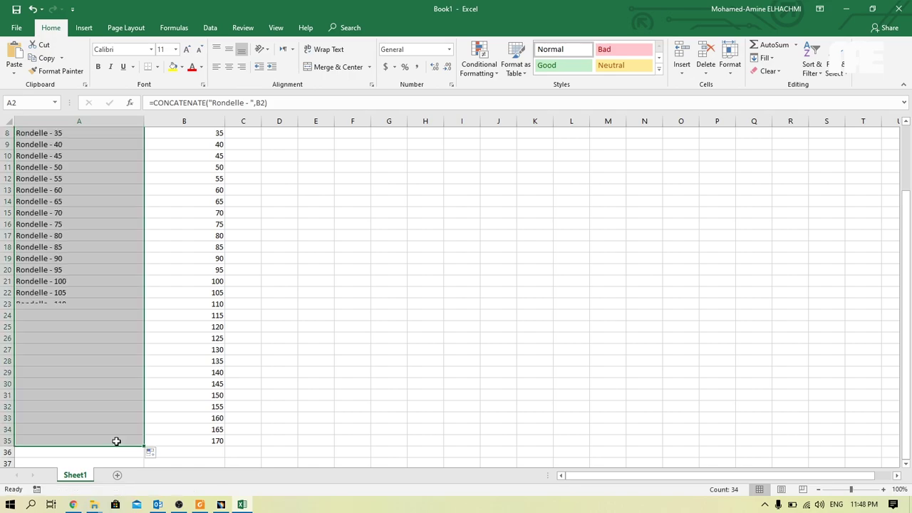
{"action": "scroll", "coordinate": [90, 350], "scroll_direction": "up", "scroll_amount": 3}
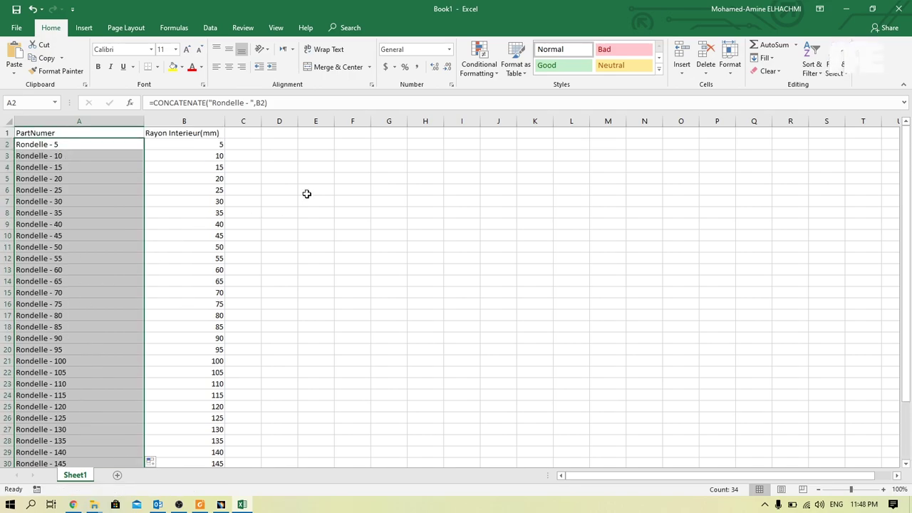
{"action": "left_click", "coordinate": [272, 193]}
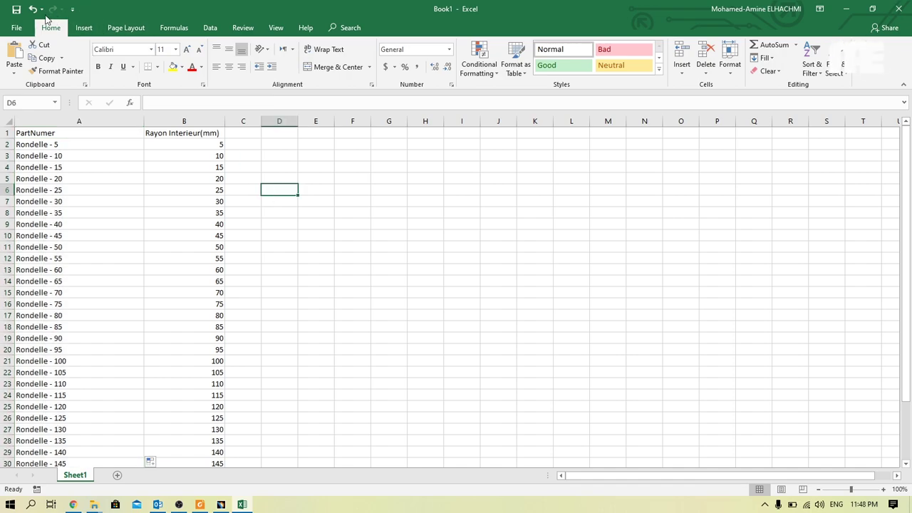
Step: Save the workbook as Table1.xlsx in Desktop\Create a catalogue and minimize Excel
{"action": "left_click", "coordinate": [18, 27]}
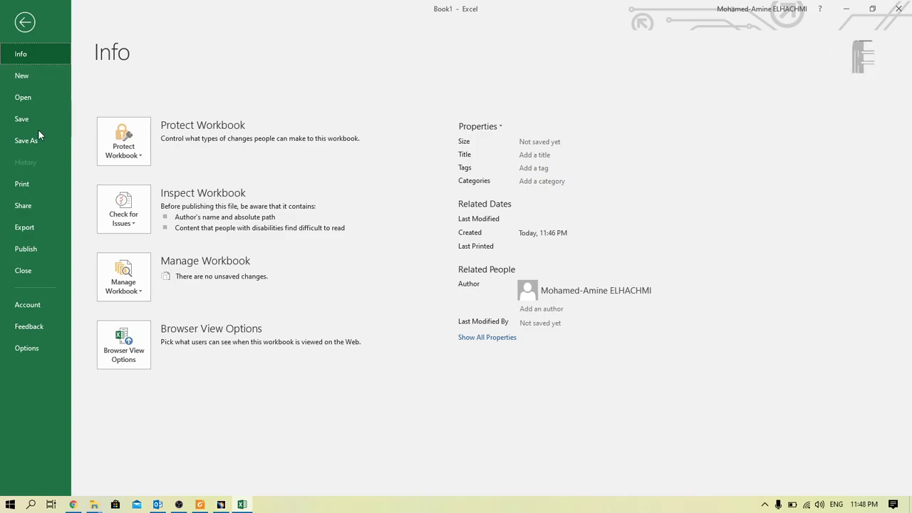
{"action": "left_click", "coordinate": [38, 133]}
{"action": "left_click", "coordinate": [148, 239]}
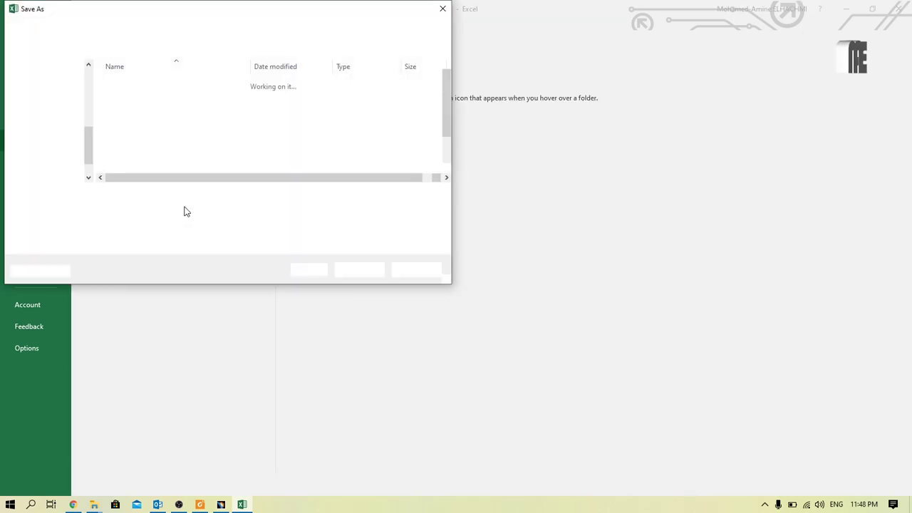
{"action": "left_click", "coordinate": [57, 97]}
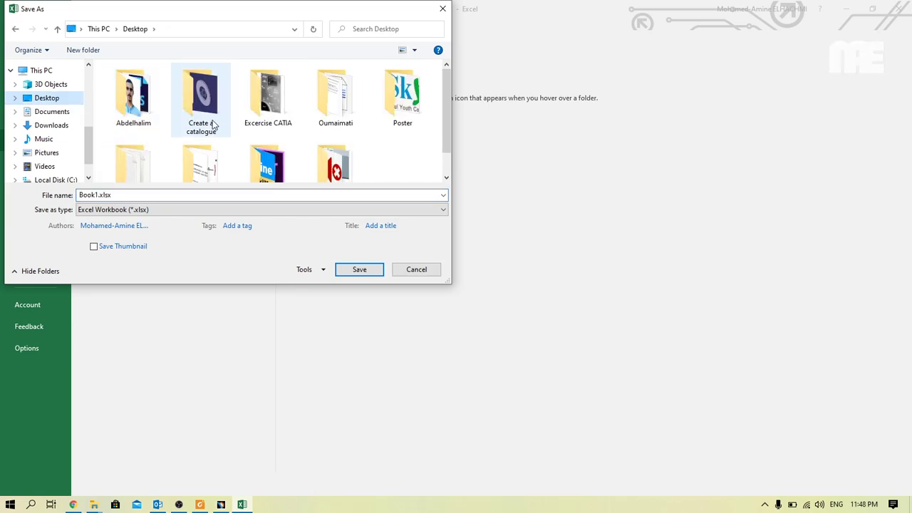
{"action": "double_click", "coordinate": [213, 125]}
{"action": "left_click", "coordinate": [163, 192]}
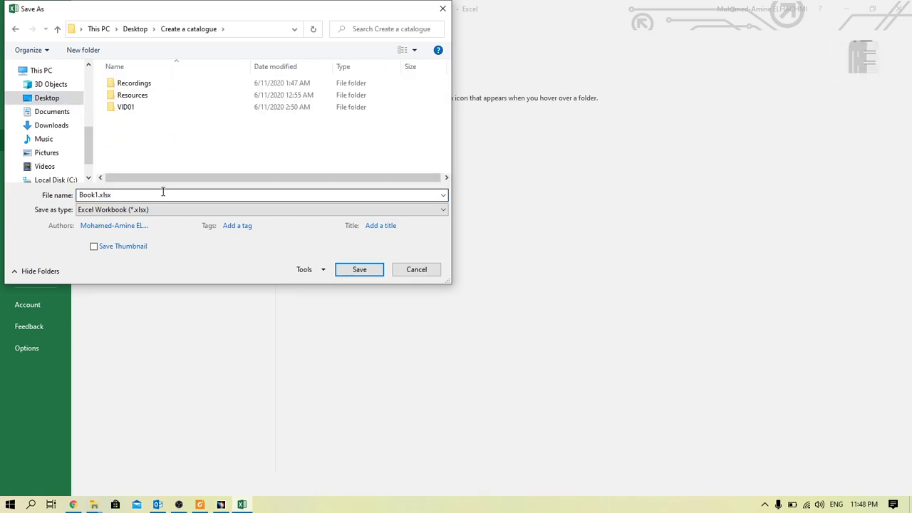
{"action": "type", "text": "T"}
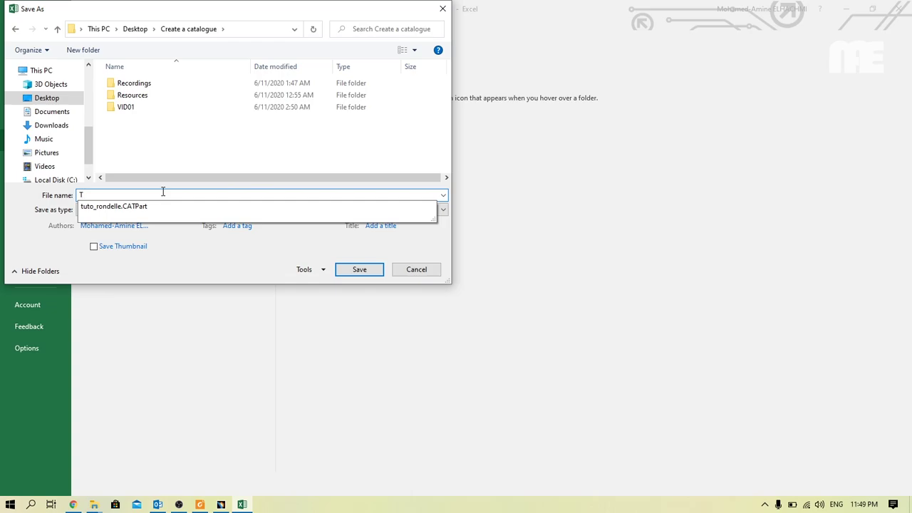
{"action": "type", "text": "able"}
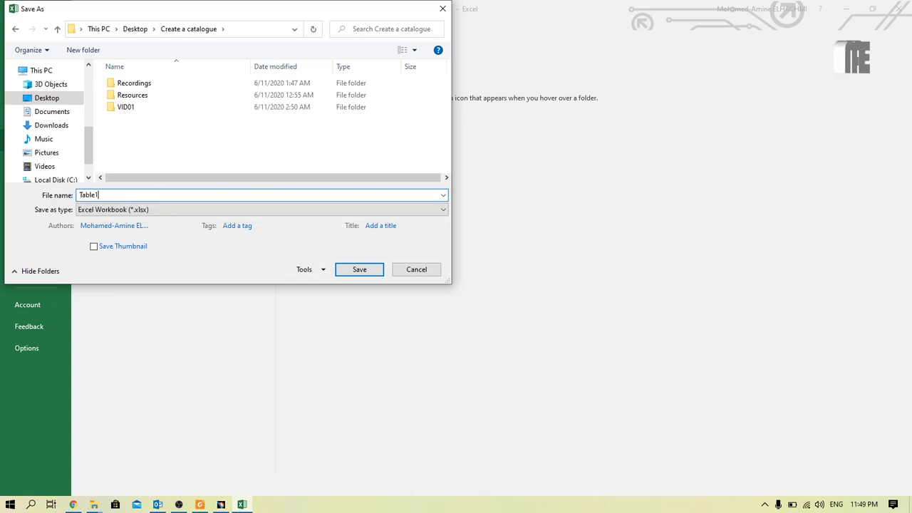
{"action": "type", "text": "1"}
{"action": "left_click", "coordinate": [358, 269]}
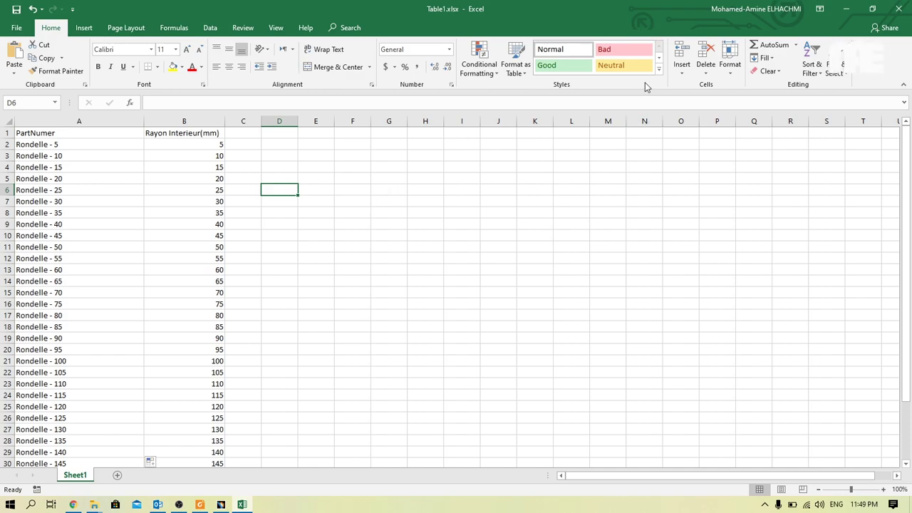
{"action": "left_click", "coordinate": [845, 8]}
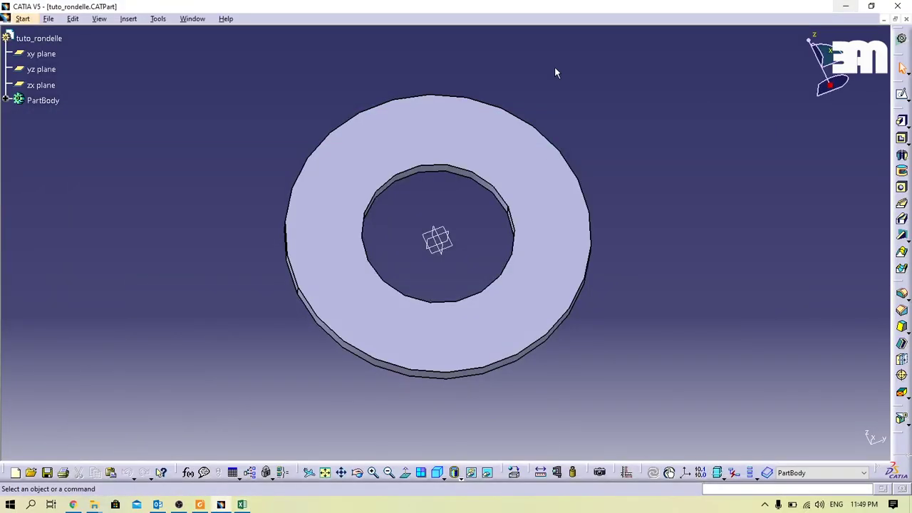
Step: In Tools > Options, enable parameter values, formulas and name-surrounding symbols for parameters
{"action": "left_click", "coordinate": [158, 19]}
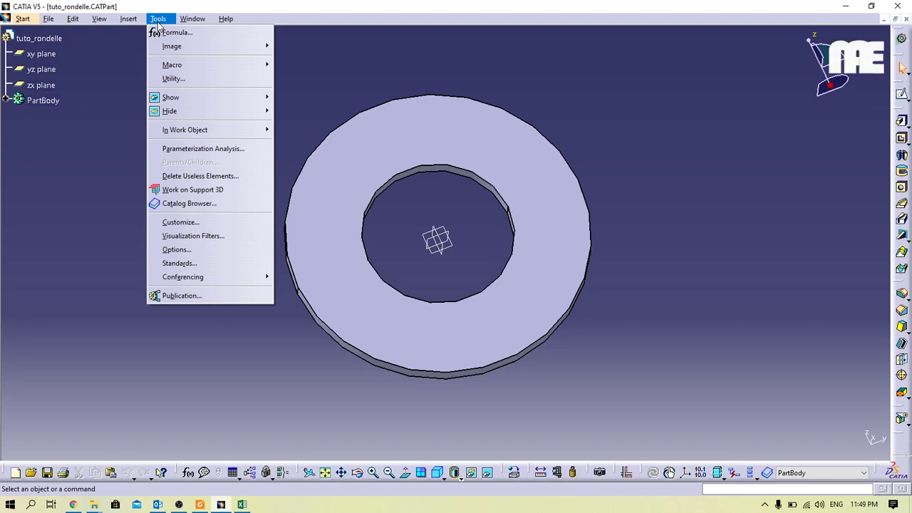
{"action": "left_click", "coordinate": [214, 251]}
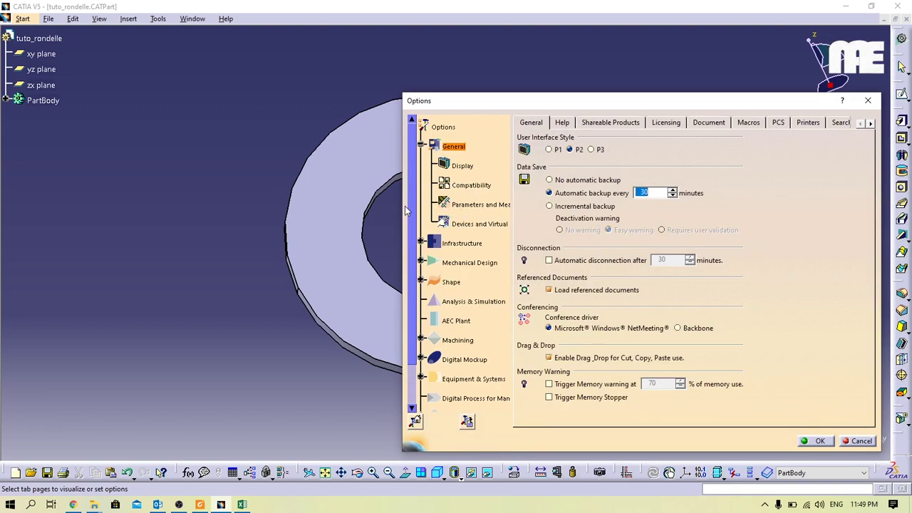
{"action": "left_click", "coordinate": [495, 208]}
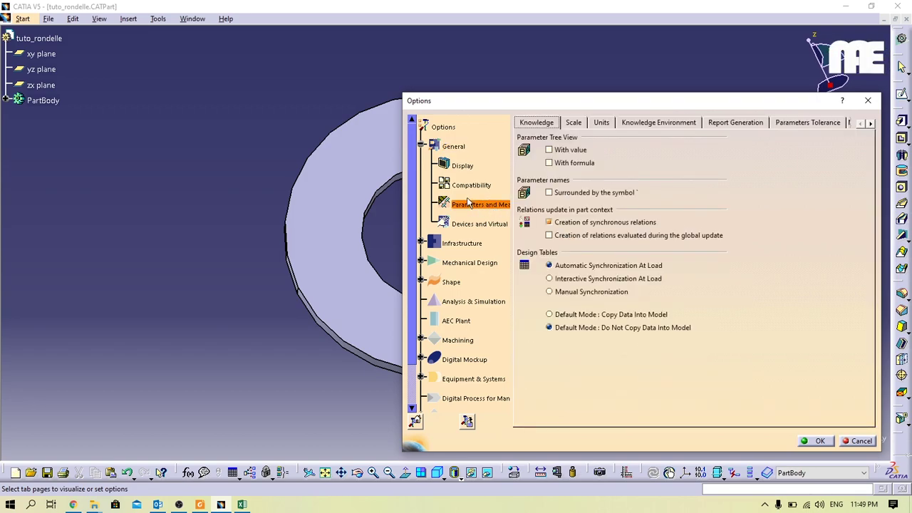
{"action": "left_click", "coordinate": [550, 197]}
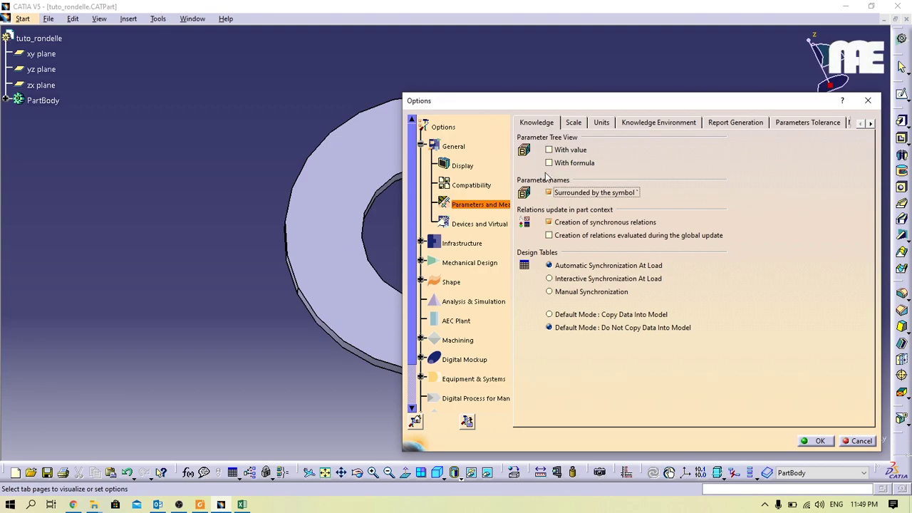
{"action": "left_click", "coordinate": [548, 163]}
{"action": "left_click", "coordinate": [549, 150]}
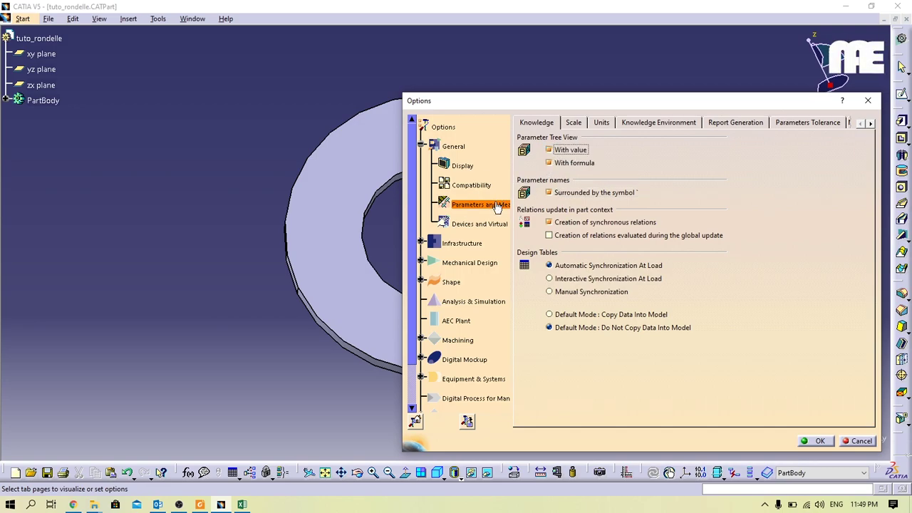
{"action": "scroll", "coordinate": [413, 243], "scroll_direction": "down", "scroll_amount": 2}
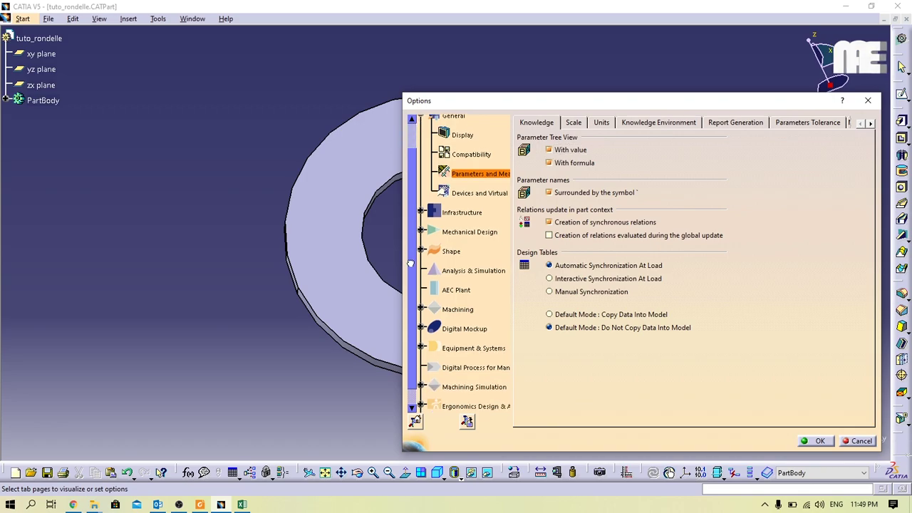
{"action": "scroll", "coordinate": [417, 221], "scroll_direction": "down", "scroll_amount": 1}
Step: Turn on Relations and Parameters display in Part Infrastructure's Display settings and confirm
{"action": "left_click", "coordinate": [422, 195]}
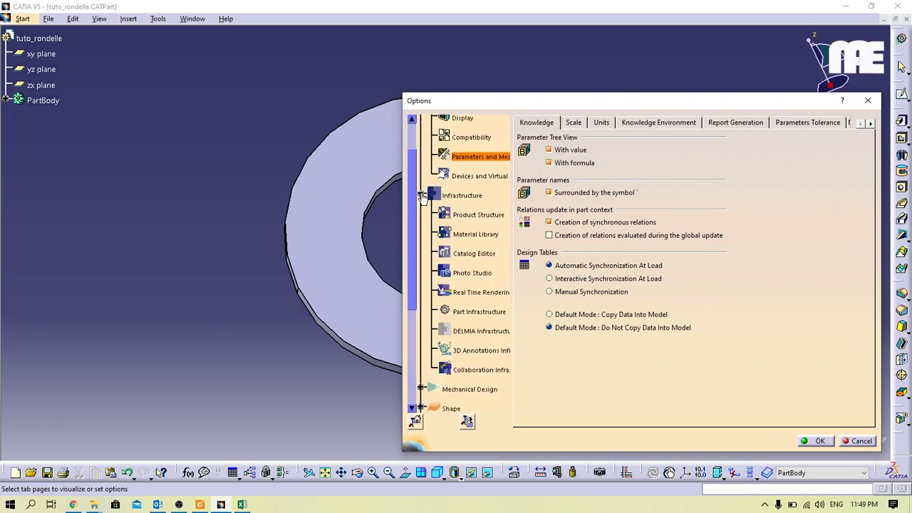
{"action": "left_click", "coordinate": [479, 314]}
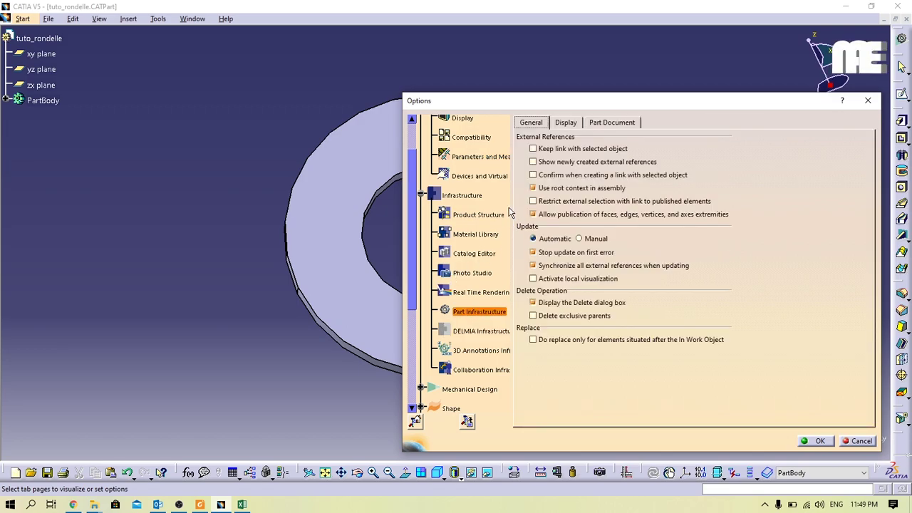
{"action": "left_click", "coordinate": [564, 125]}
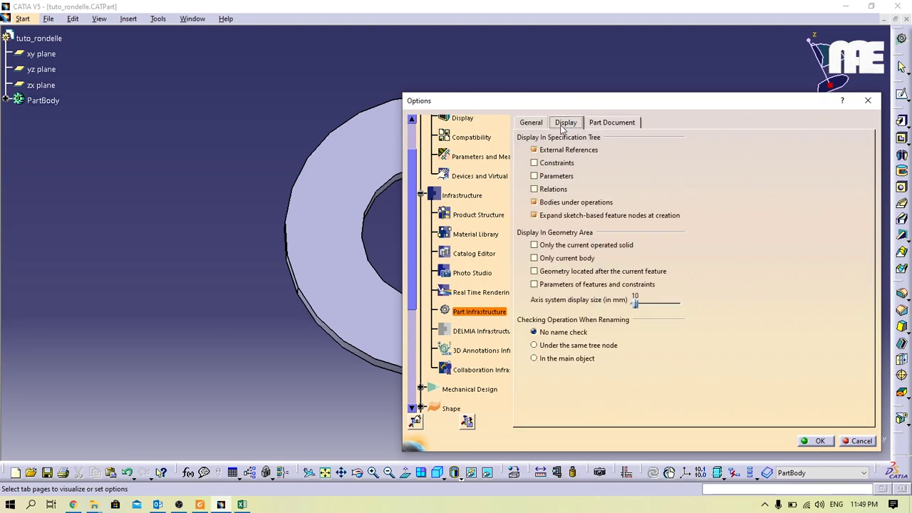
{"action": "left_click", "coordinate": [534, 190]}
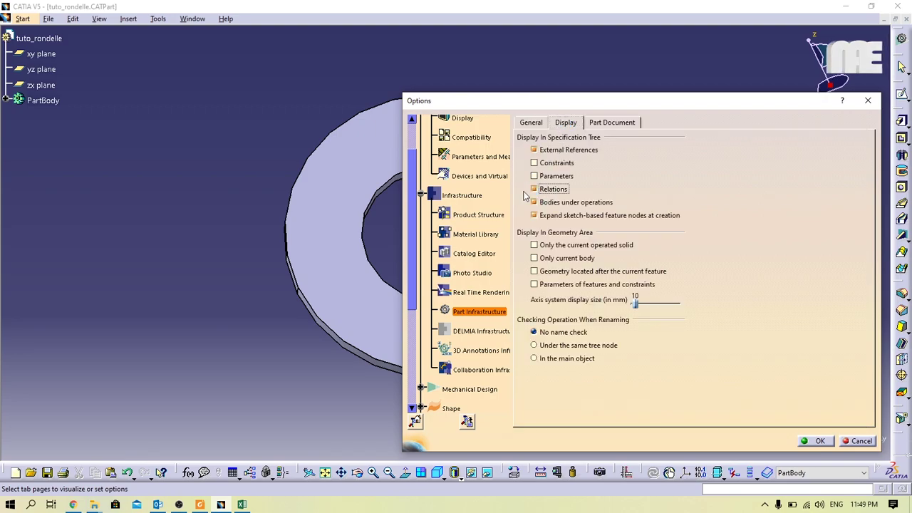
{"action": "left_click", "coordinate": [534, 176]}
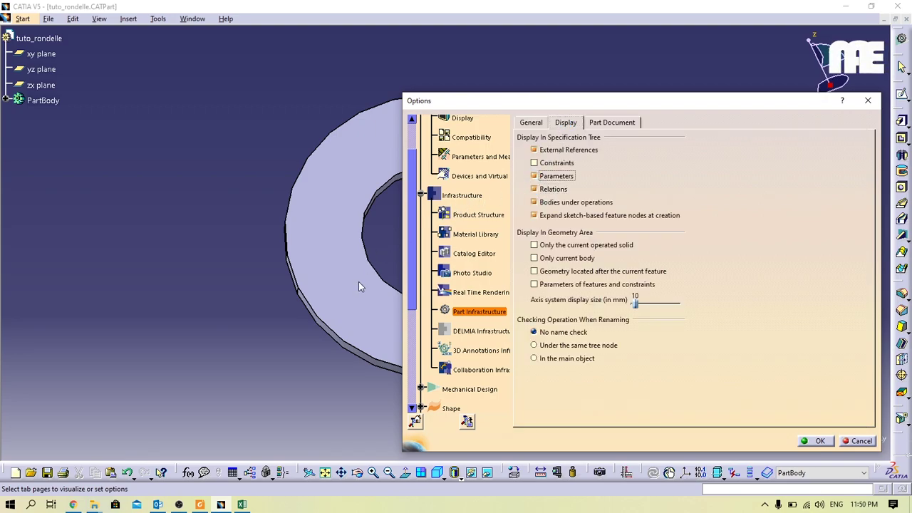
{"action": "left_click", "coordinate": [808, 442]}
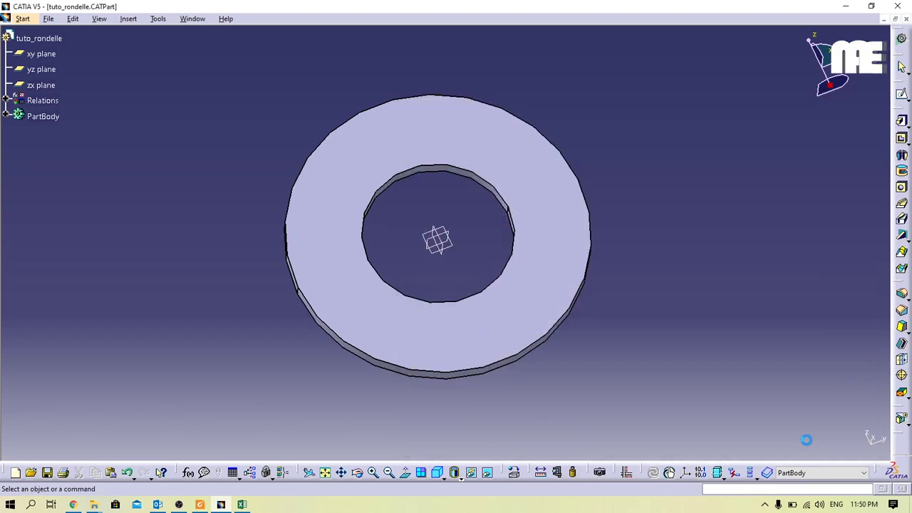
{"action": "left_click", "coordinate": [8, 101]}
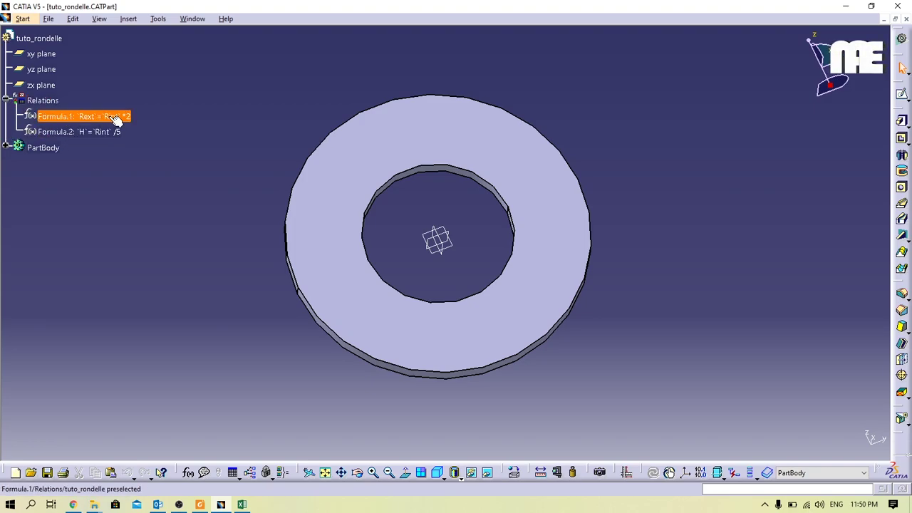
{"action": "left_click", "coordinate": [7, 101]}
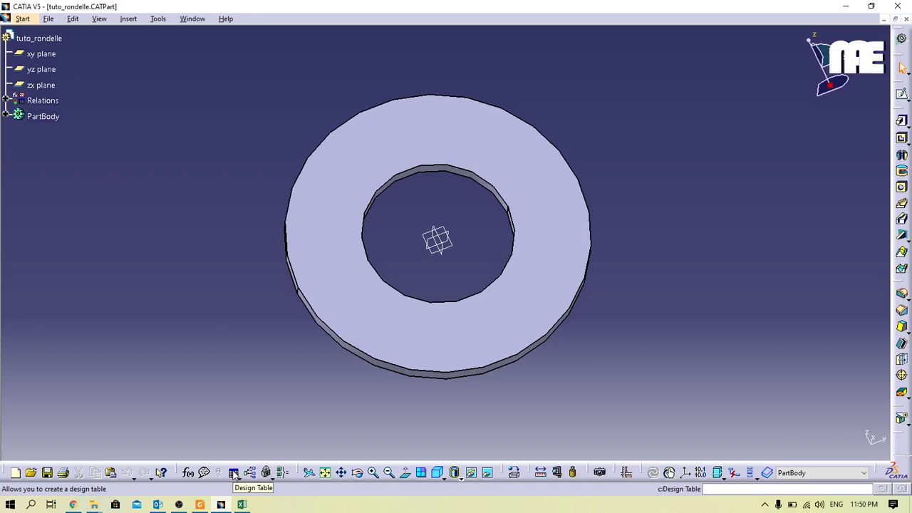
Step: Create design table Table1 with a new comment, using Table1.xlsx as its source file
{"action": "left_click", "coordinate": [235, 474]}
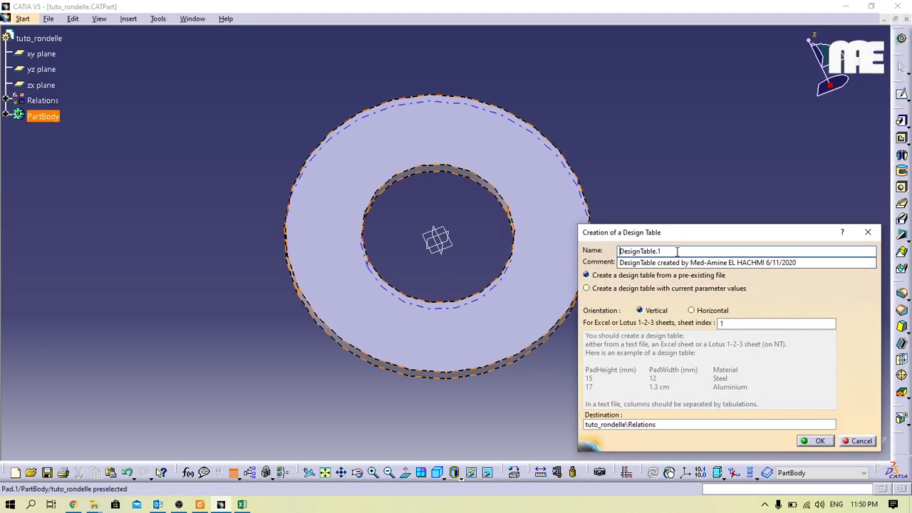
{"action": "left_click_drag", "start_coordinate": [677, 252], "coordinate": [592, 244]}
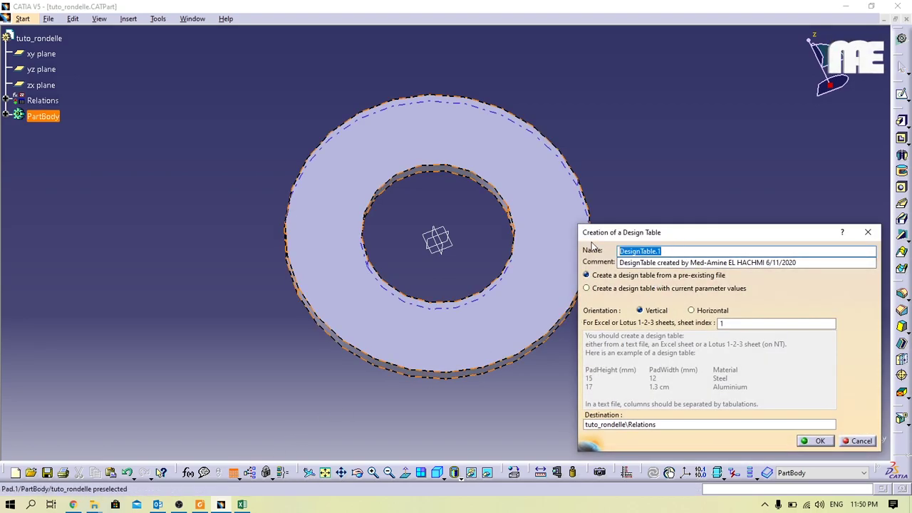
{"action": "type", "text": "Table1"}
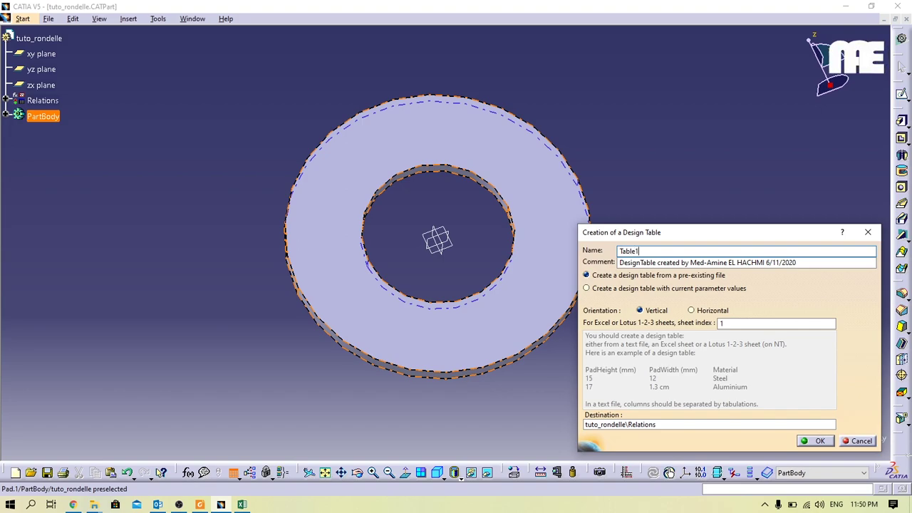
{"action": "left_click_drag", "start_coordinate": [799, 263], "coordinate": [606, 271]}
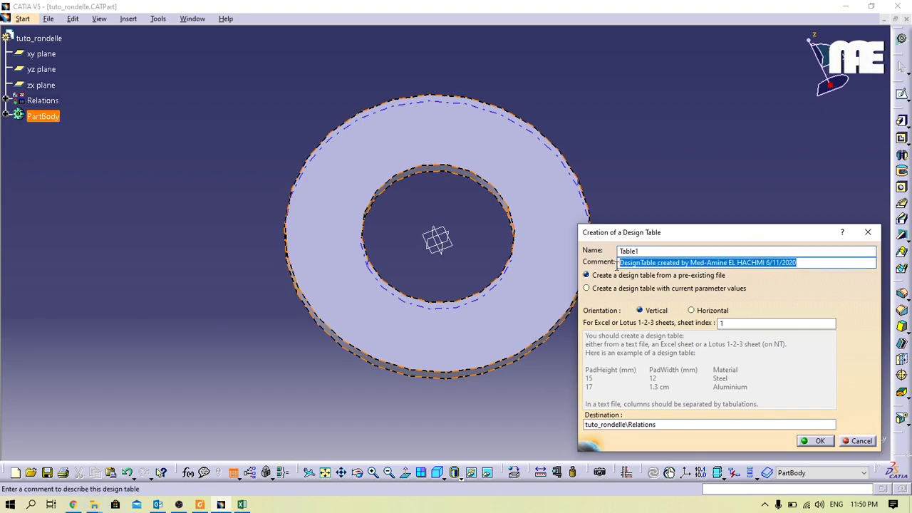
{"action": "type", "text": "Different size"}
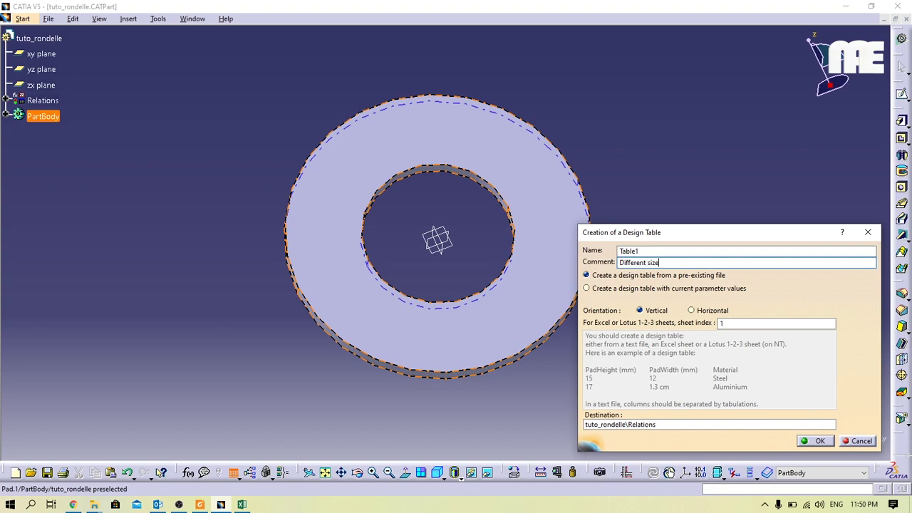
{"action": "type", "text": "s of Remache"}
{"action": "left_click", "coordinate": [813, 441]}
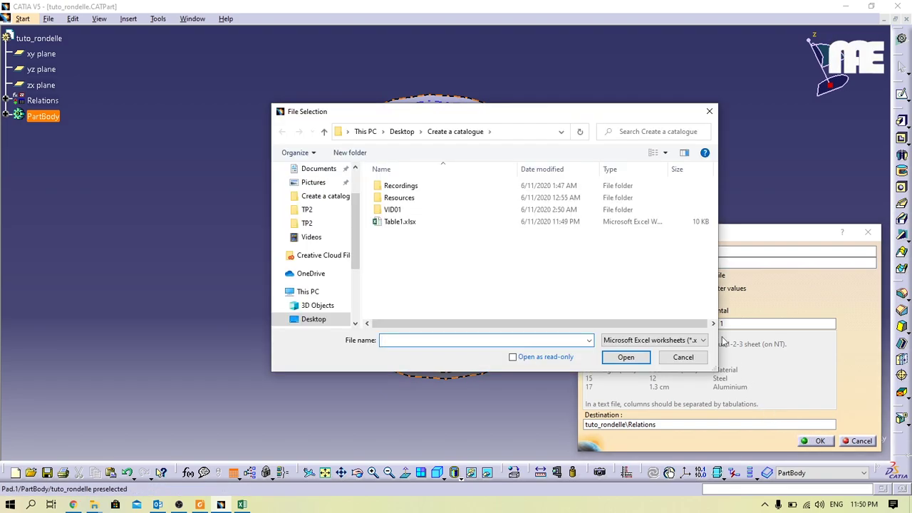
{"action": "left_click", "coordinate": [387, 224]}
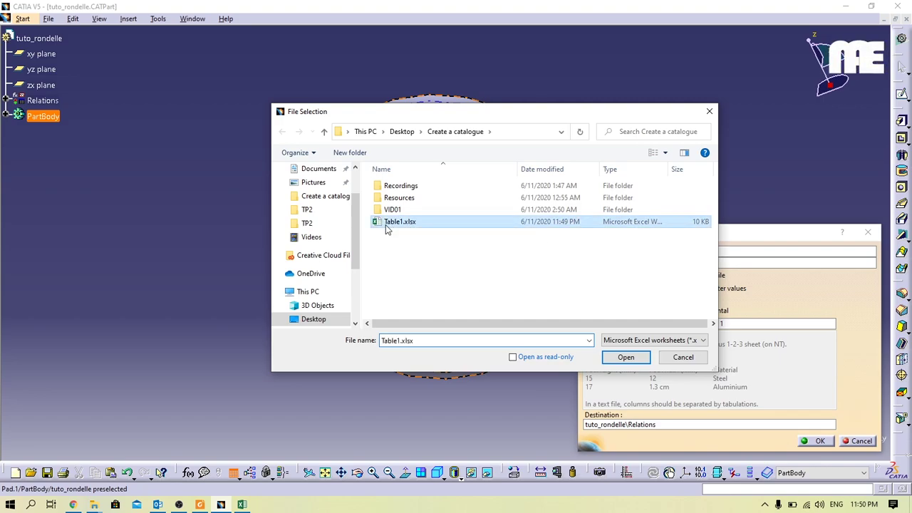
{"action": "left_click", "coordinate": [624, 359]}
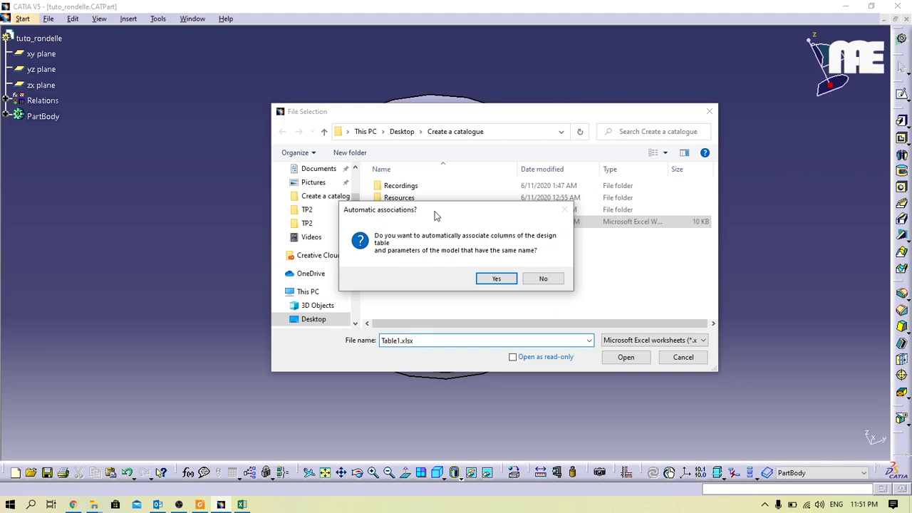
Step: Decline automatic associations, link Rint to the Rayon Interieur column, and confirm the design table
{"action": "left_click", "coordinate": [543, 280]}
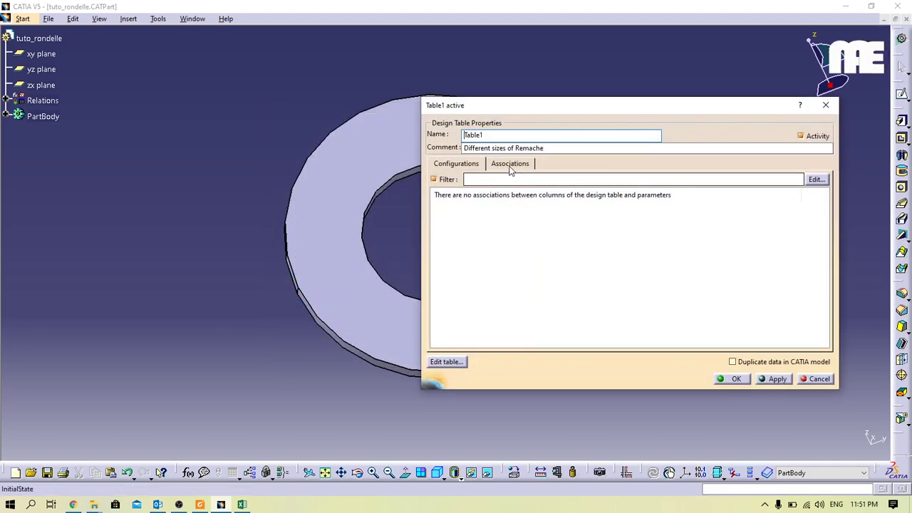
{"action": "left_click", "coordinate": [507, 165]}
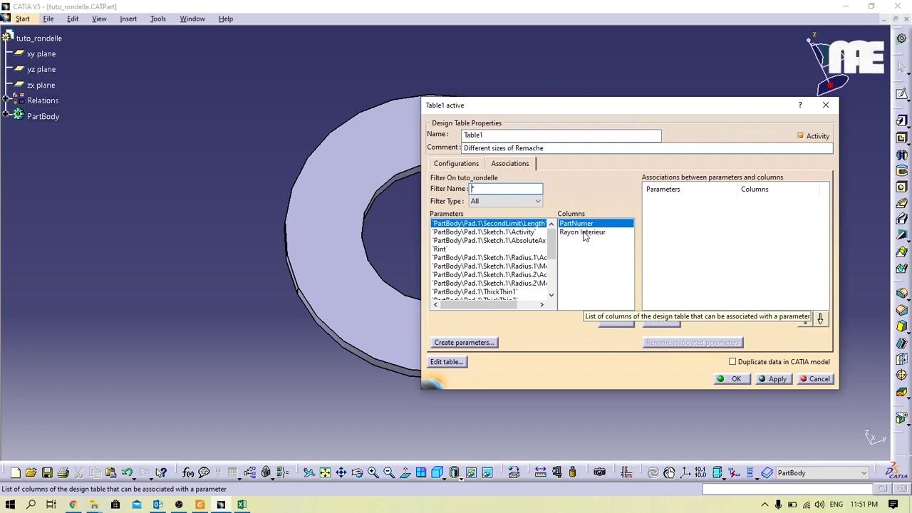
{"action": "left_click", "coordinate": [583, 233]}
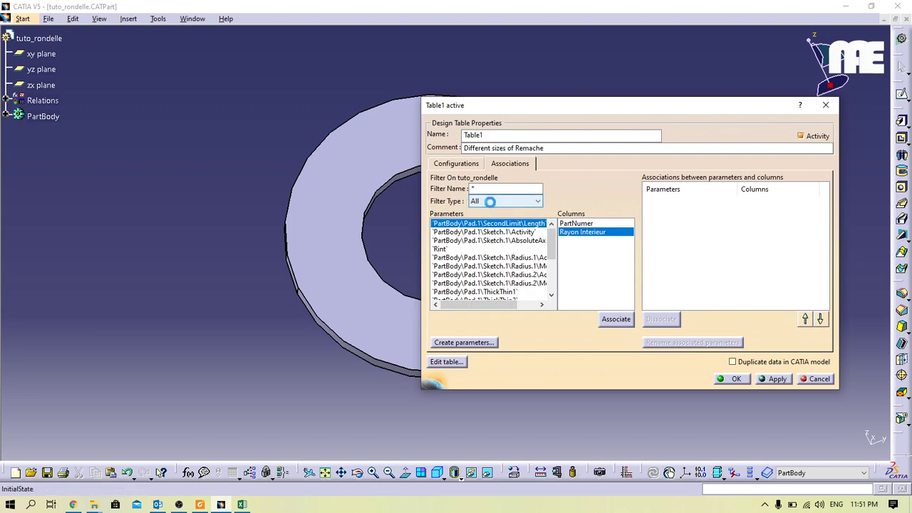
{"action": "left_click", "coordinate": [490, 201]}
{"action": "left_click", "coordinate": [499, 221]}
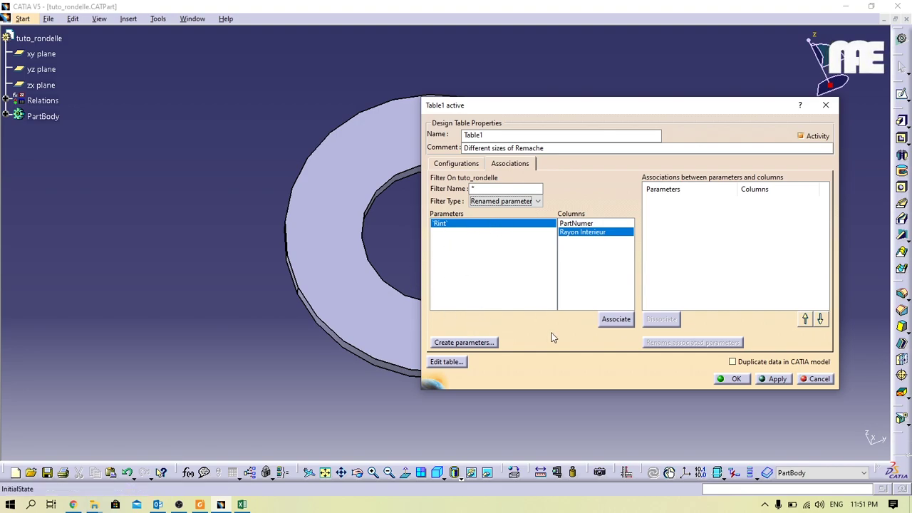
{"action": "left_click", "coordinate": [615, 320]}
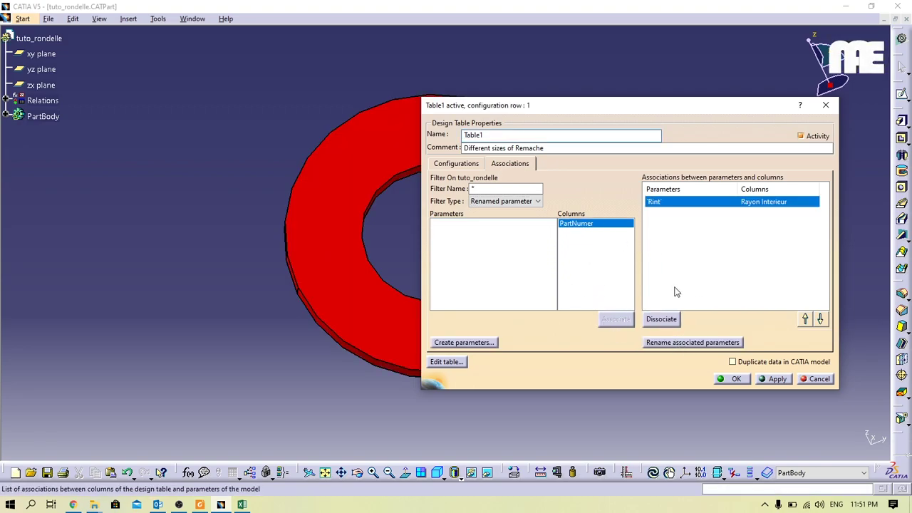
{"action": "left_click", "coordinate": [737, 379]}
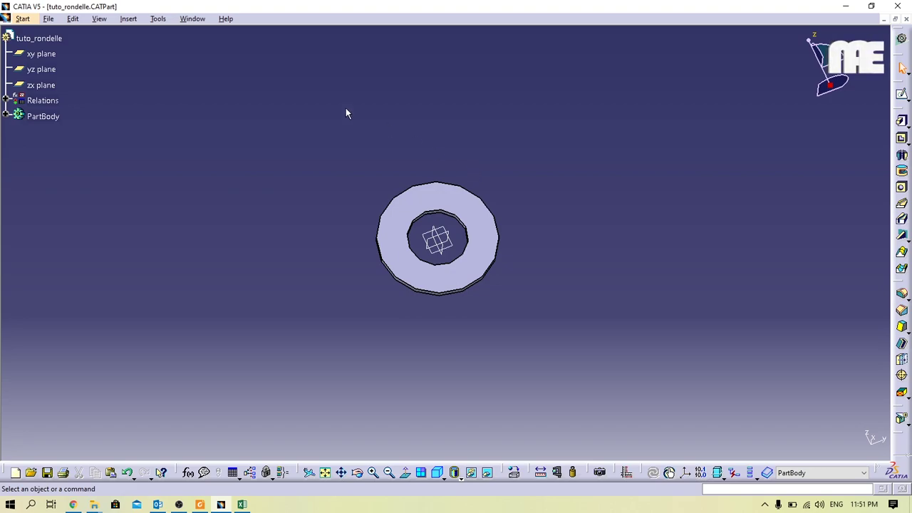
Step: Save tuto_rondelle.CATPart via File > Save
{"action": "left_click", "coordinate": [48, 19]}
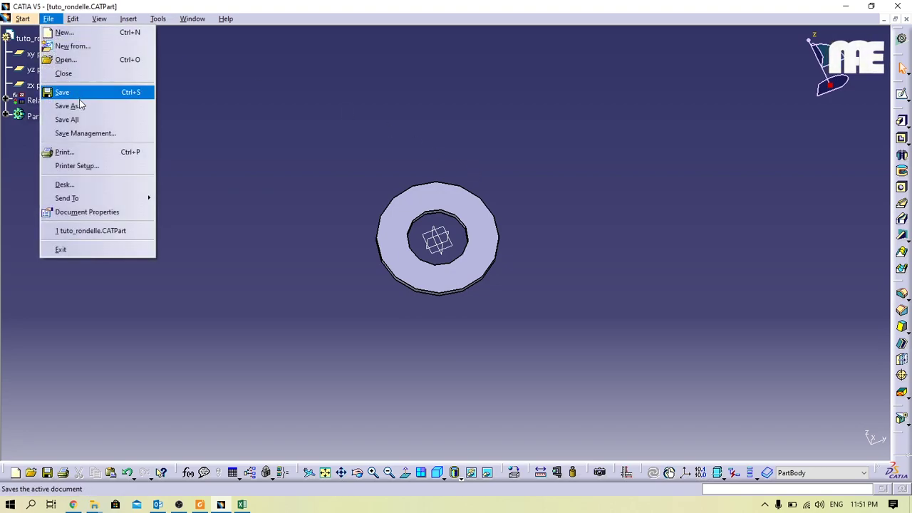
{"action": "left_click", "coordinate": [81, 98]}
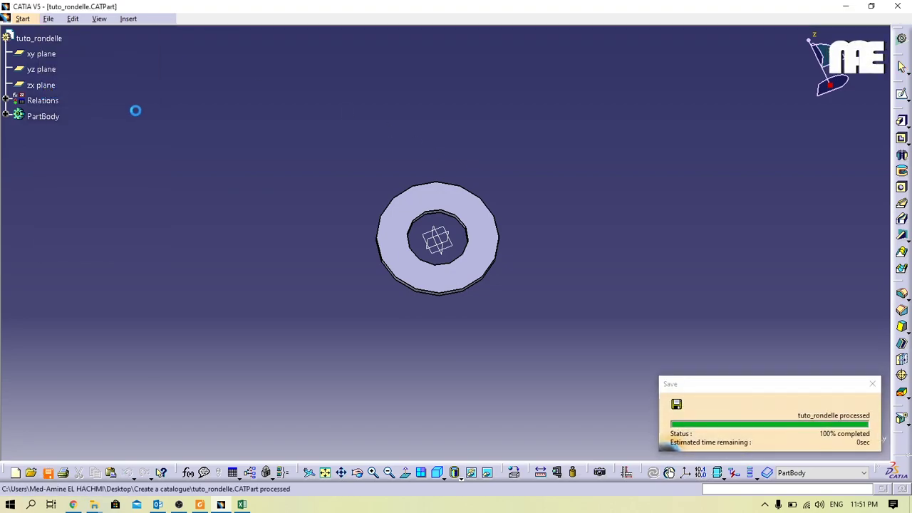